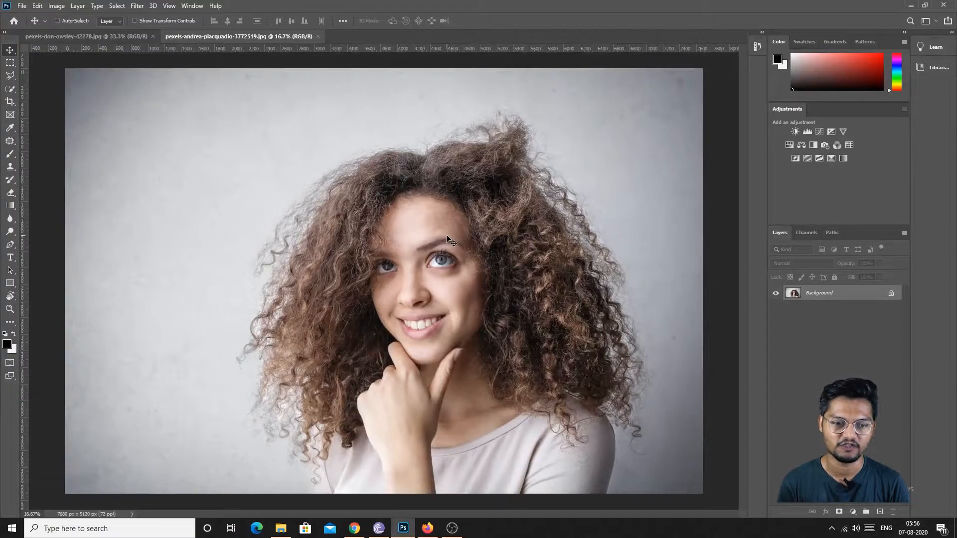
key(ctrl+plus)
key(ctrl+plus)
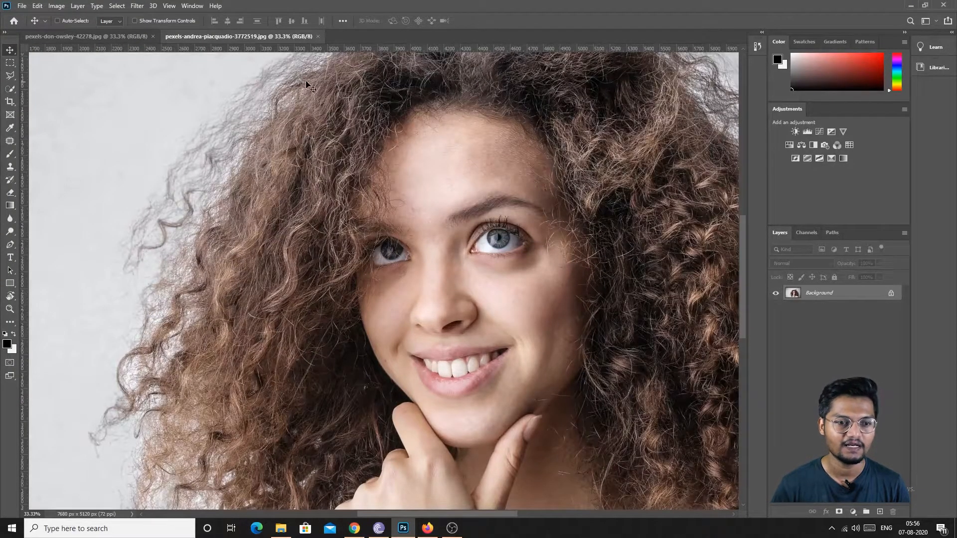
key(ctrl+plus)
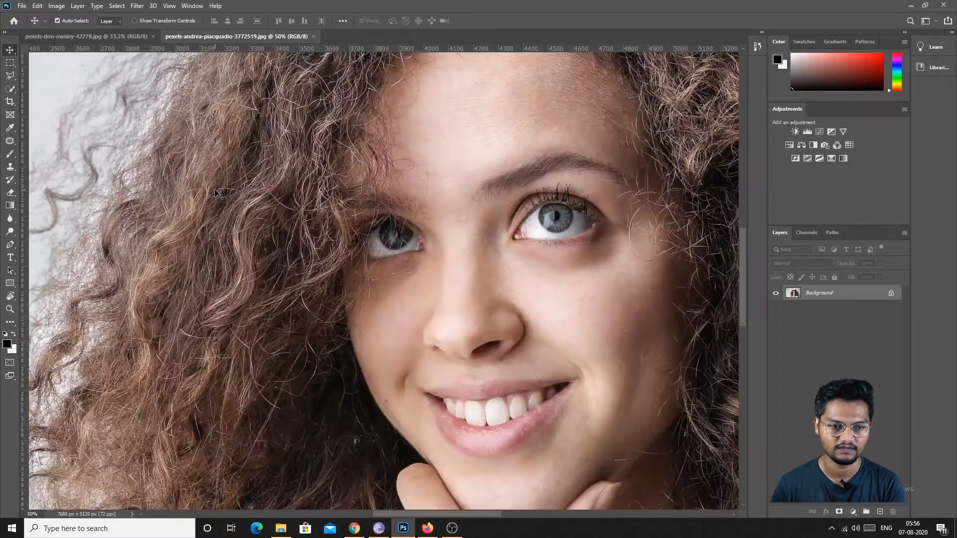
key(ctrl+minus)
key(ctrl+minus)
key(ctrl+minus)
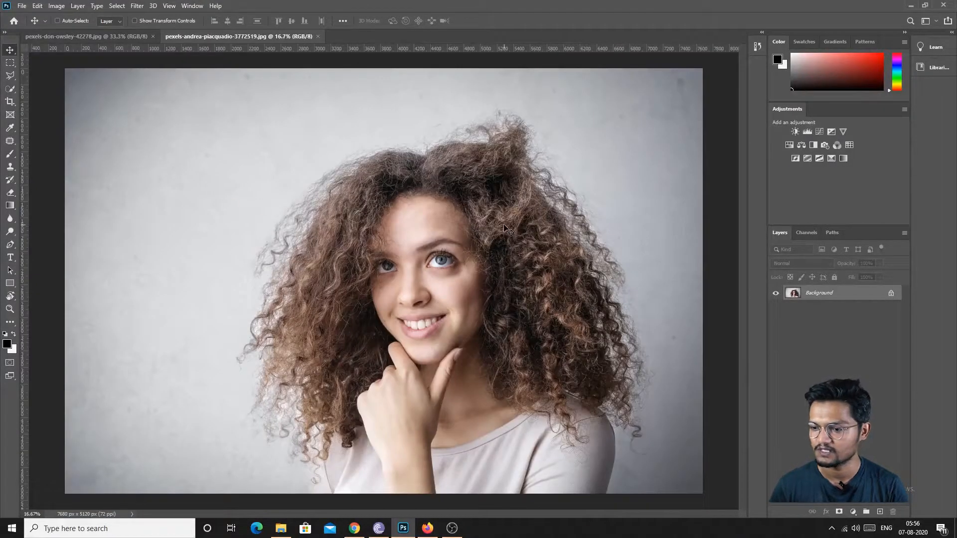
Step: Convert the locked Background into a regular editable layer with the default name Layer 0
double_click(847, 298)
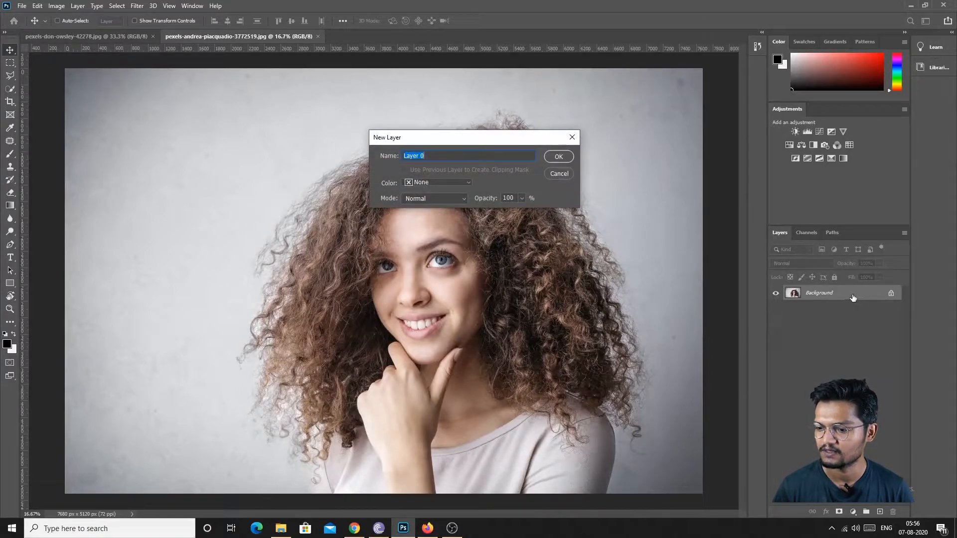
click(556, 157)
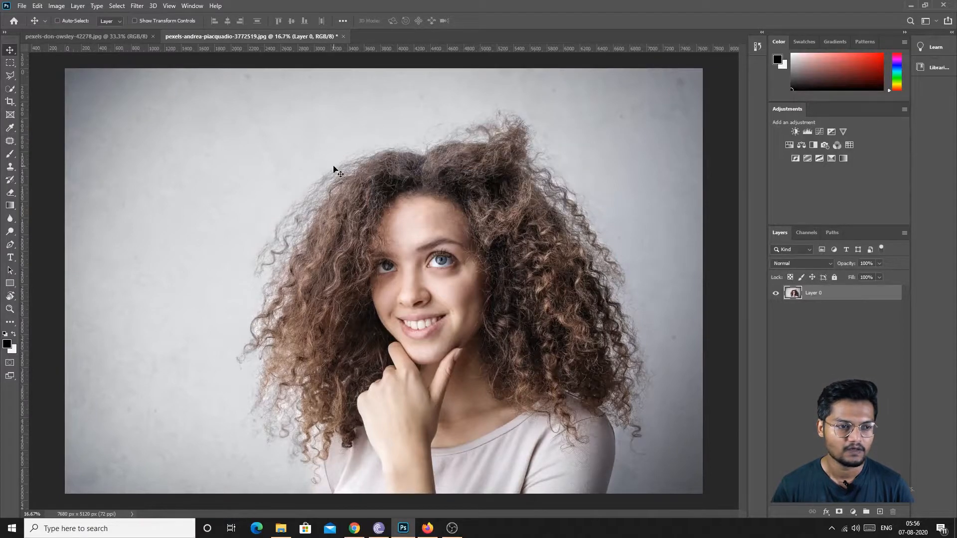
key(h)
double_click(856, 298)
click(889, 212)
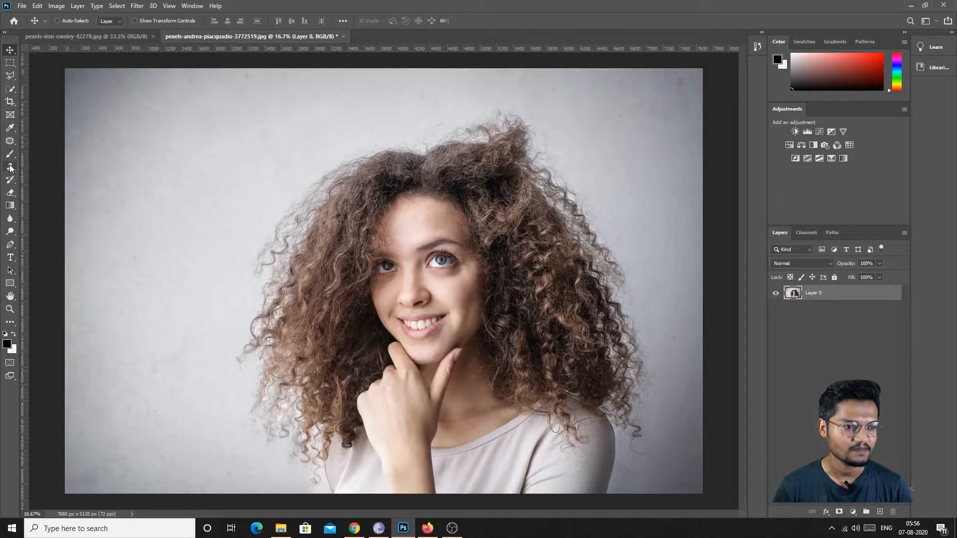
Step: Try cutting the woman out onto a new layer with the Quick Selection tool, check the cutout without the original, and discard the copy
click(15, 91)
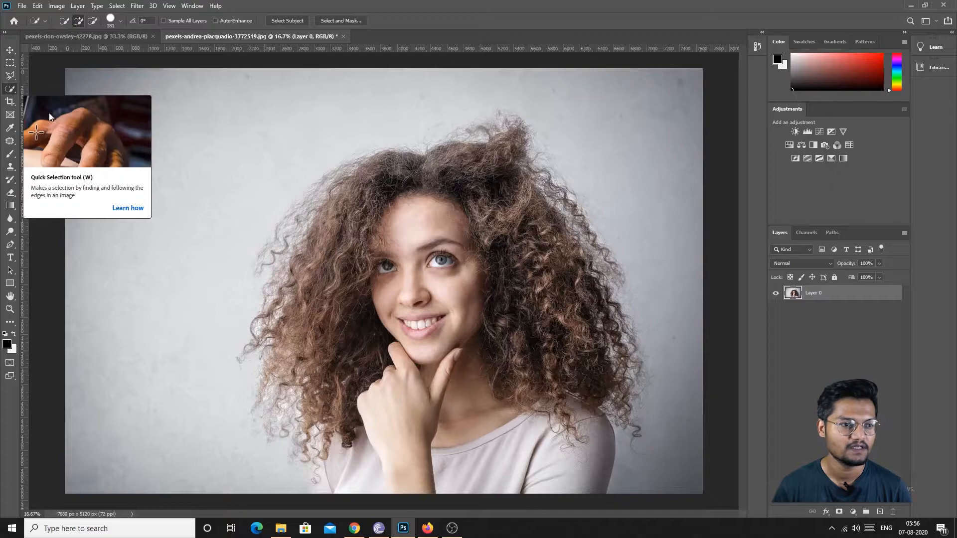
mouse_move(434, 182)
mouse_down()
mouse_move(438, 251)
mouse_move(352, 355)
mouse_move(405, 279)
mouse_move(343, 259)
mouse_move(519, 188)
mouse_move(589, 339)
mouse_move(602, 404)
mouse_move(548, 434)
mouse_move(610, 416)
mouse_move(306, 354)
mouse_move(326, 232)
mouse_move(407, 171)
mouse_move(507, 135)
mouse_move(555, 260)
mouse_up()
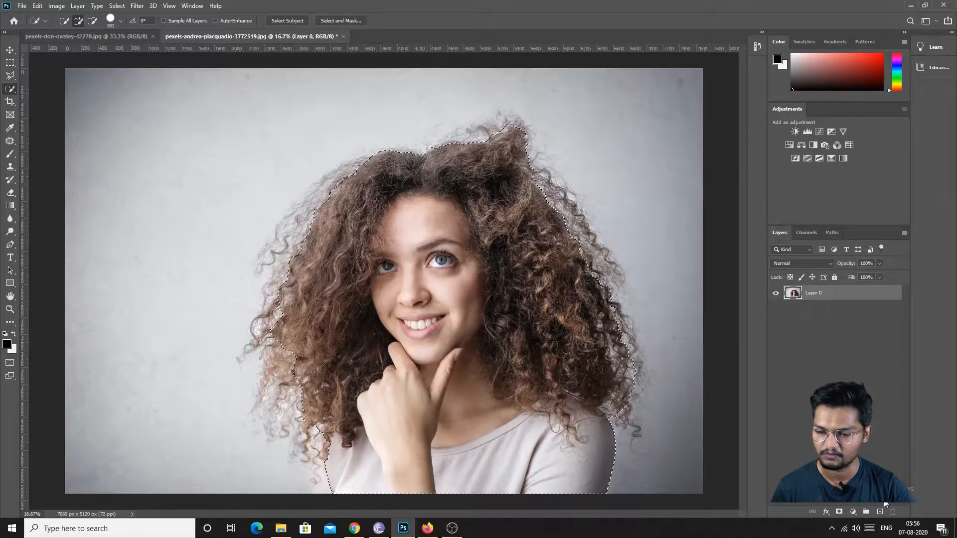
key(ctrl+j)
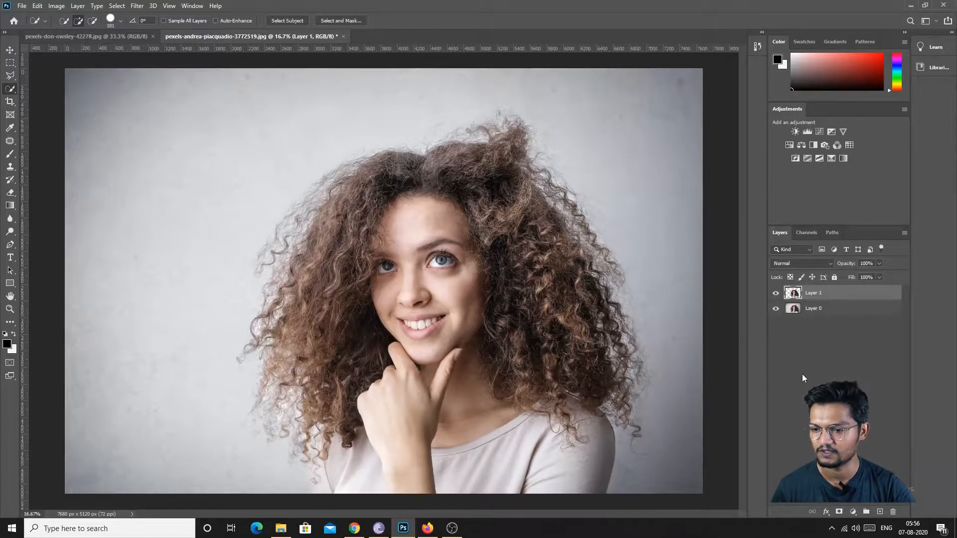
click(775, 308)
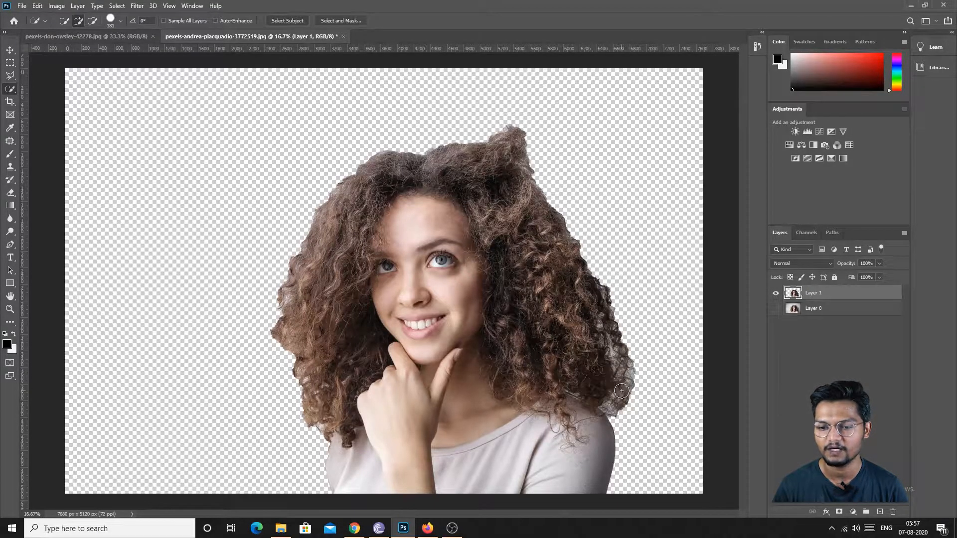
click(776, 308)
key(Delete)
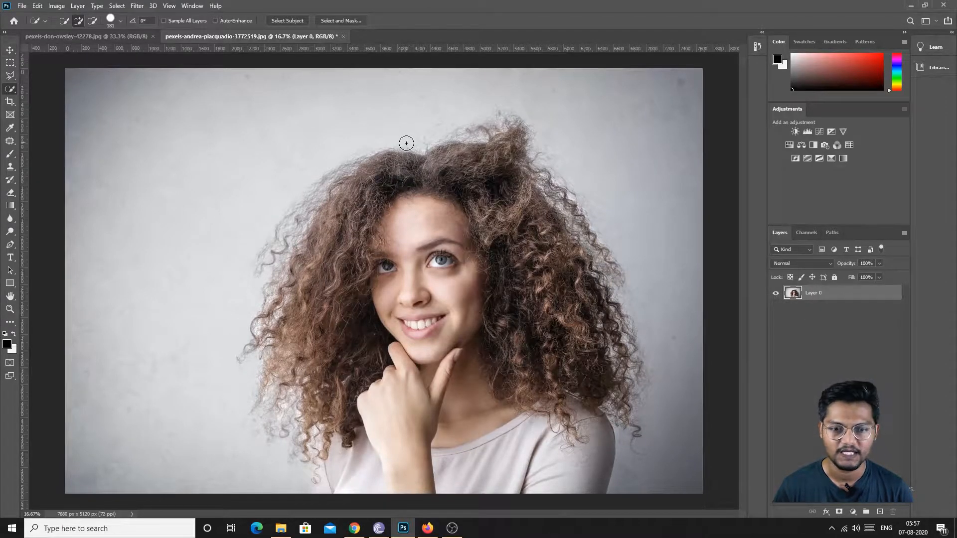
Step: Open Layer 0 in the Select and Mask workspace and lower the Onion Skin transparency to 26%
click(10, 63)
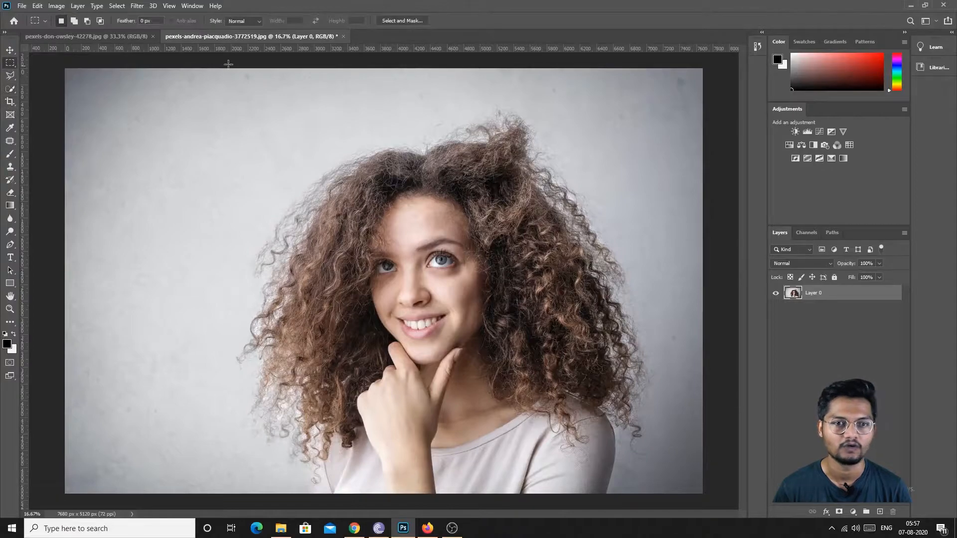
click(407, 21)
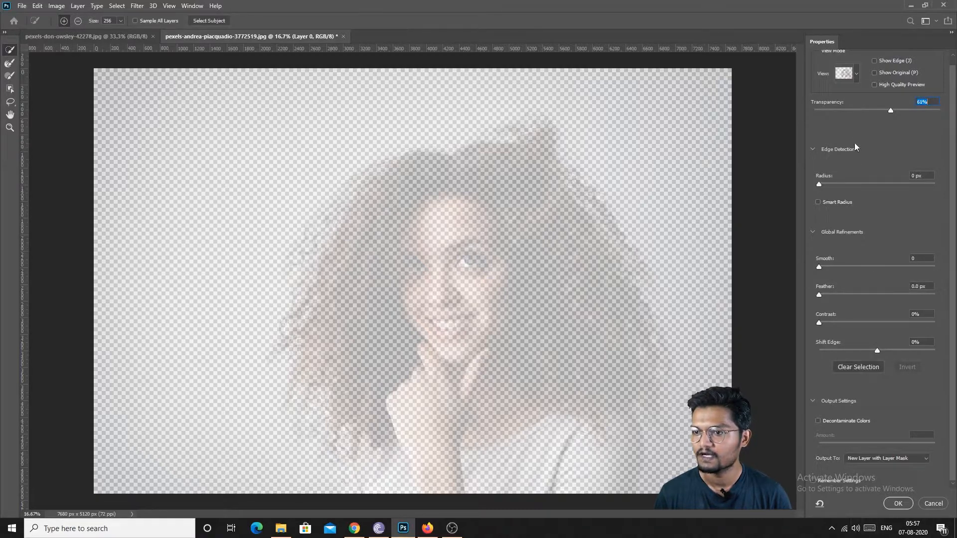
click(855, 75)
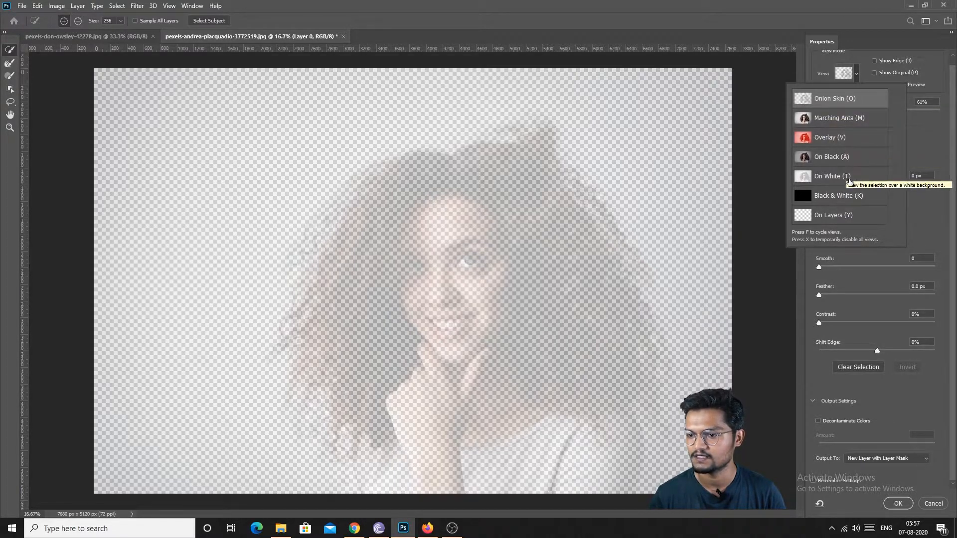
click(924, 157)
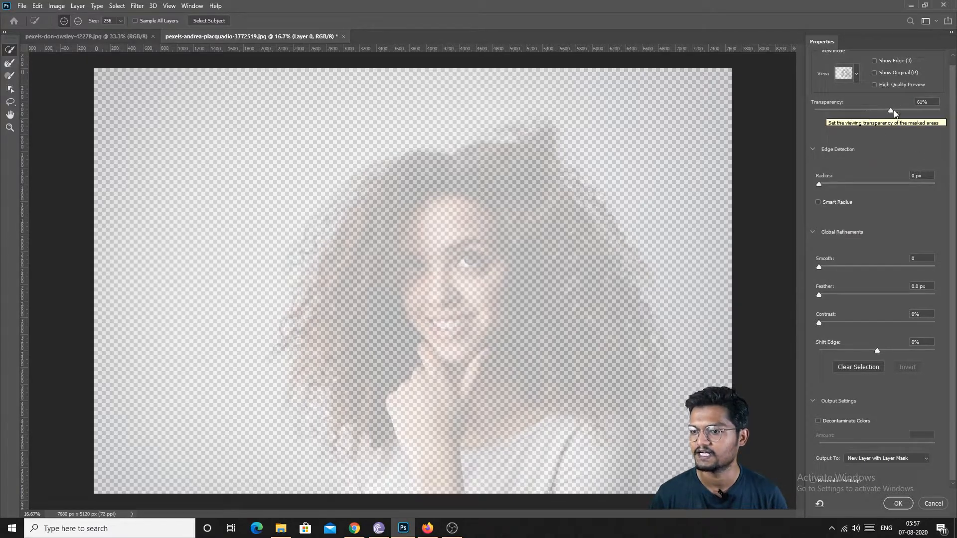
drag(916, 109, 849, 115)
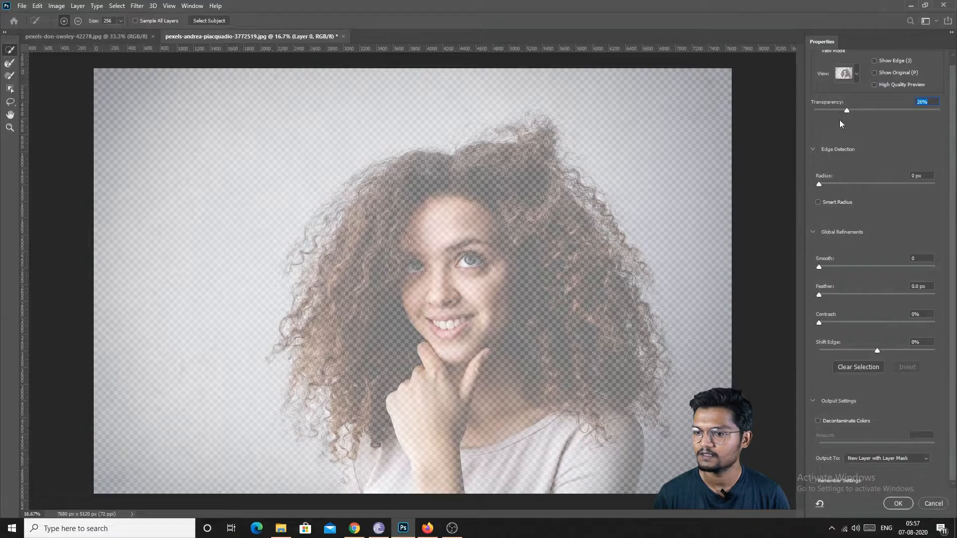
Step: Show the mask as a red Overlay and brush the woman's face, hand, top and main hair mass into the selection
click(856, 73)
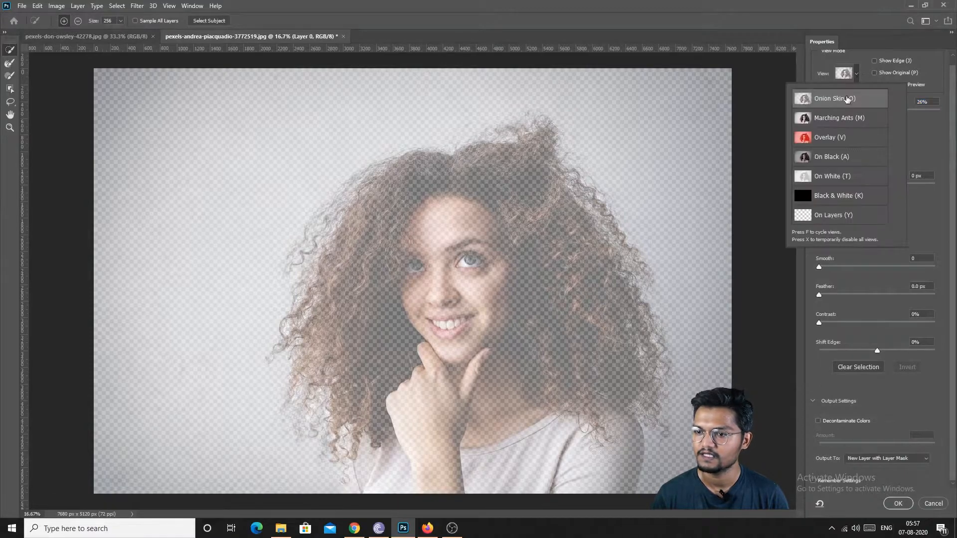
click(841, 140)
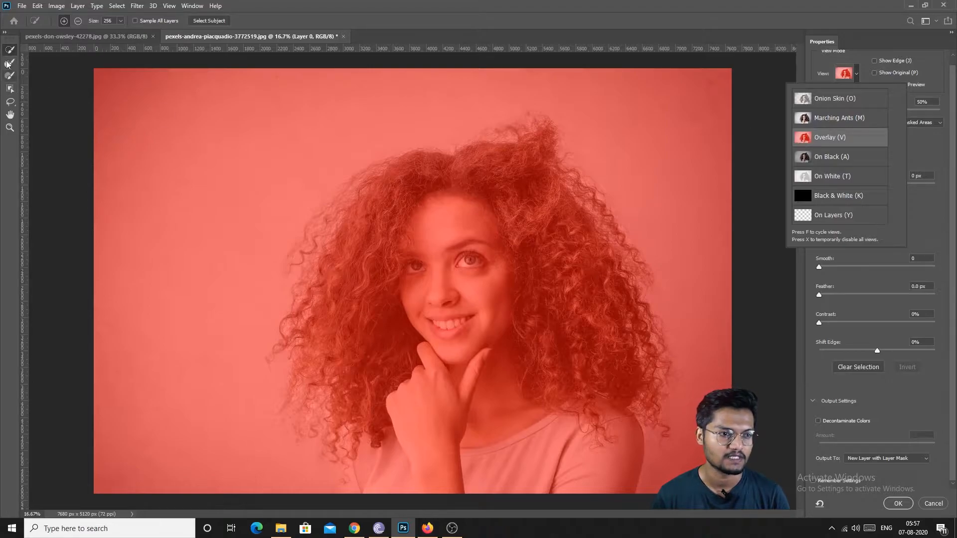
click(370, 210)
mouse_move(419, 219)
mouse_down()
mouse_move(450, 294)
mouse_move(483, 339)
mouse_move(472, 383)
mouse_up()
mouse_move(500, 205)
mouse_down()
mouse_move(523, 244)
mouse_move(528, 286)
mouse_up()
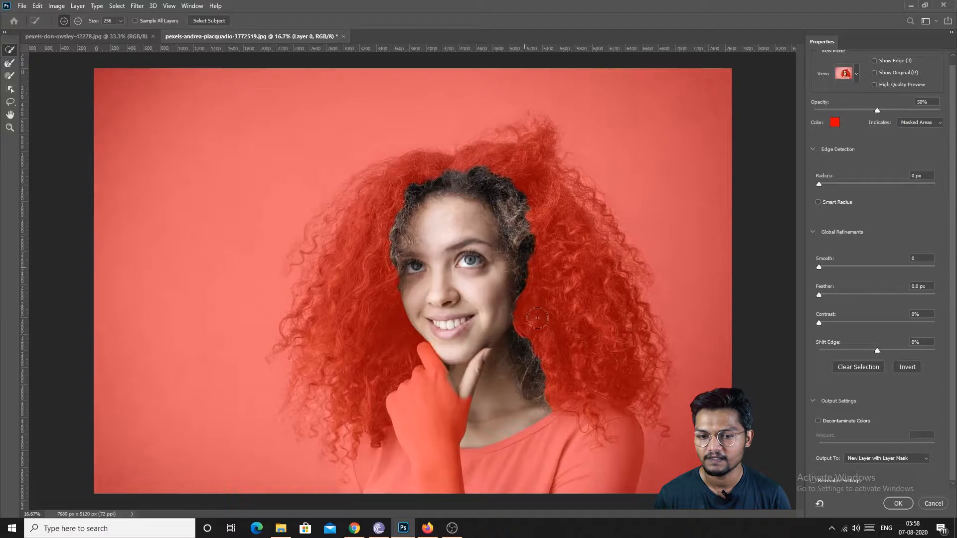
mouse_move(410, 189)
mouse_down()
mouse_move(369, 258)
mouse_move(365, 299)
mouse_move(365, 252)
mouse_move(364, 287)
mouse_move(425, 446)
mouse_move(587, 409)
mouse_move(582, 465)
mouse_move(564, 473)
mouse_move(583, 401)
mouse_move(583, 342)
mouse_move(554, 235)
mouse_move(503, 154)
mouse_move(483, 181)
mouse_move(400, 178)
mouse_move(500, 174)
mouse_move(548, 214)
mouse_move(567, 267)
mouse_move(581, 270)
mouse_move(561, 218)
mouse_move(611, 299)
mouse_move(618, 330)
mouse_up()
key(ctrl+z)
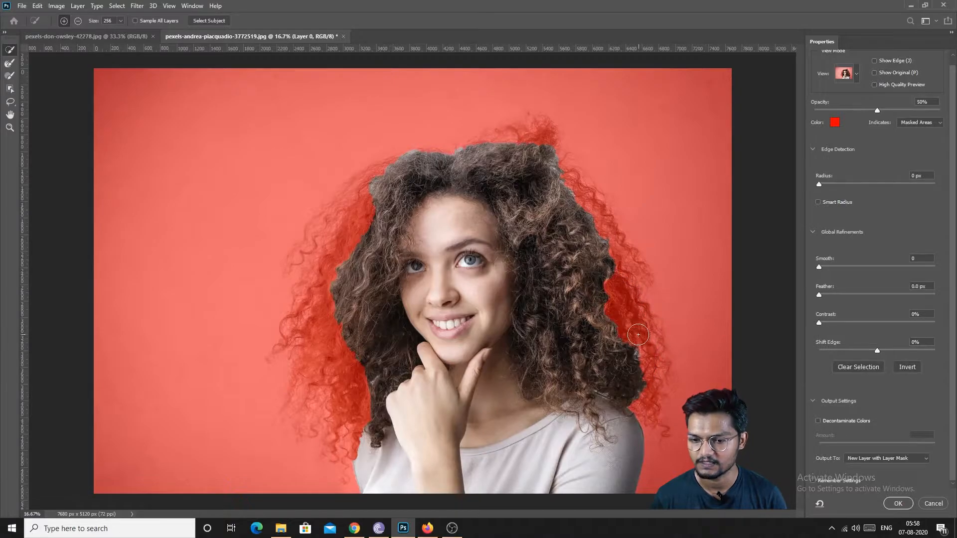
key(alt)
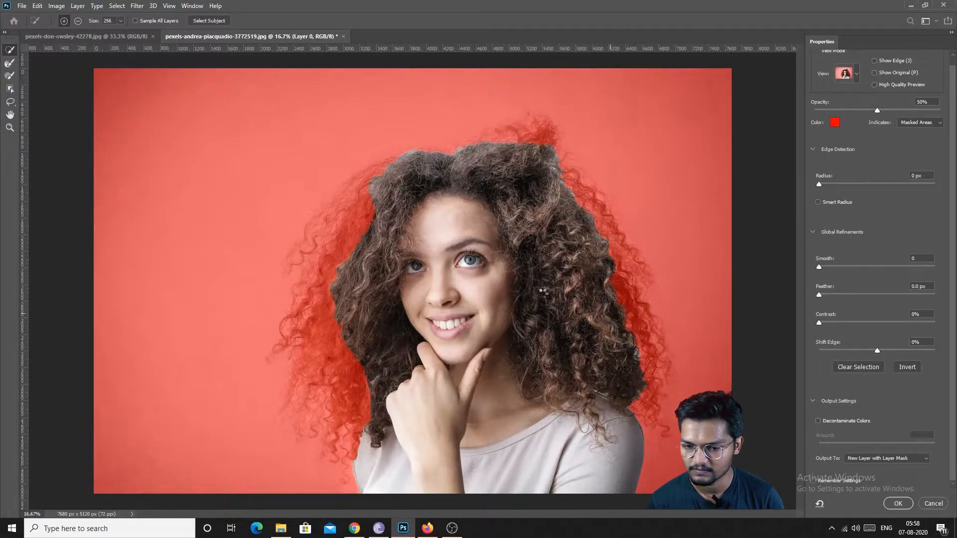
Step: Reduce the selection brush size to 88 and brush over the hair on the left side of the image
mouse_move(357, 233)
mouse_down()
mouse_move(368, 213)
mouse_move(337, 290)
mouse_move(346, 348)
mouse_up()
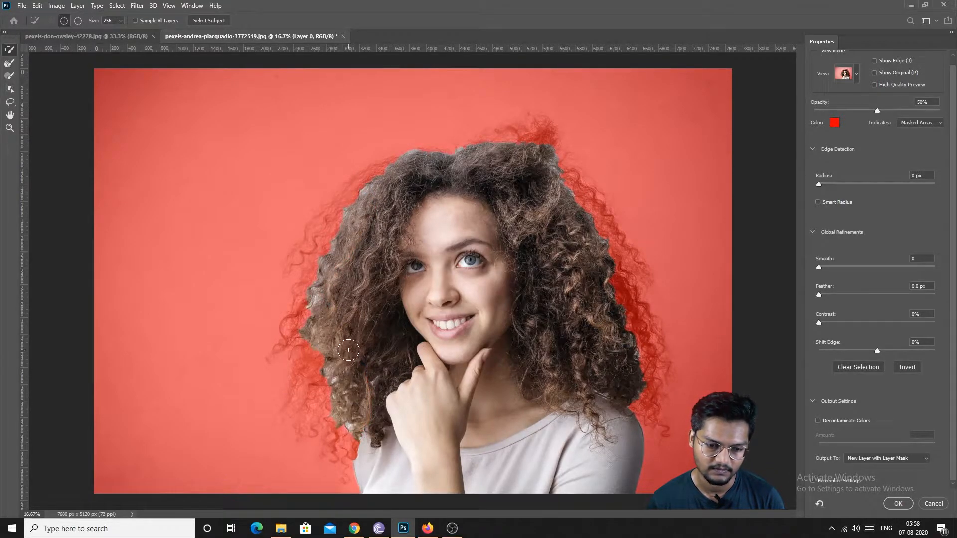
key(ctrl+z)
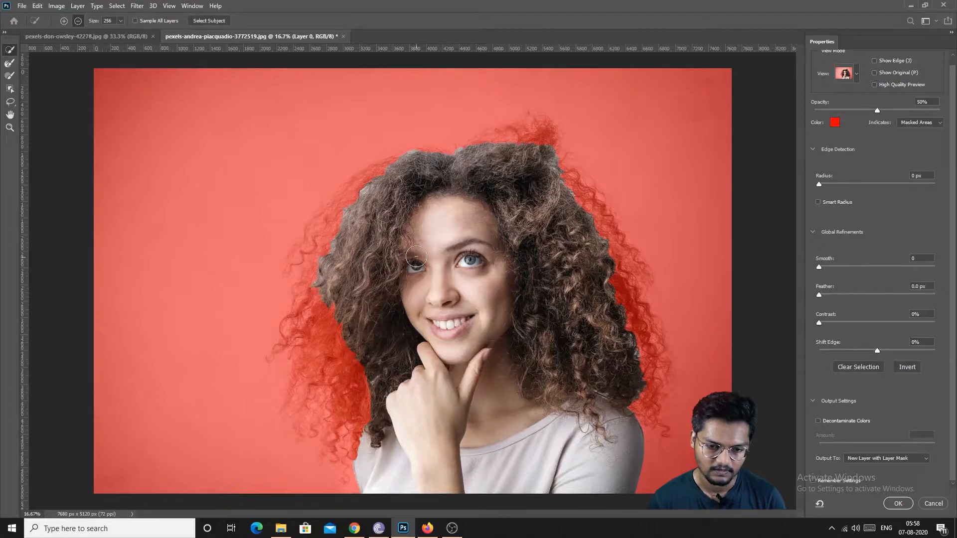
alt+right_click(458, 232)
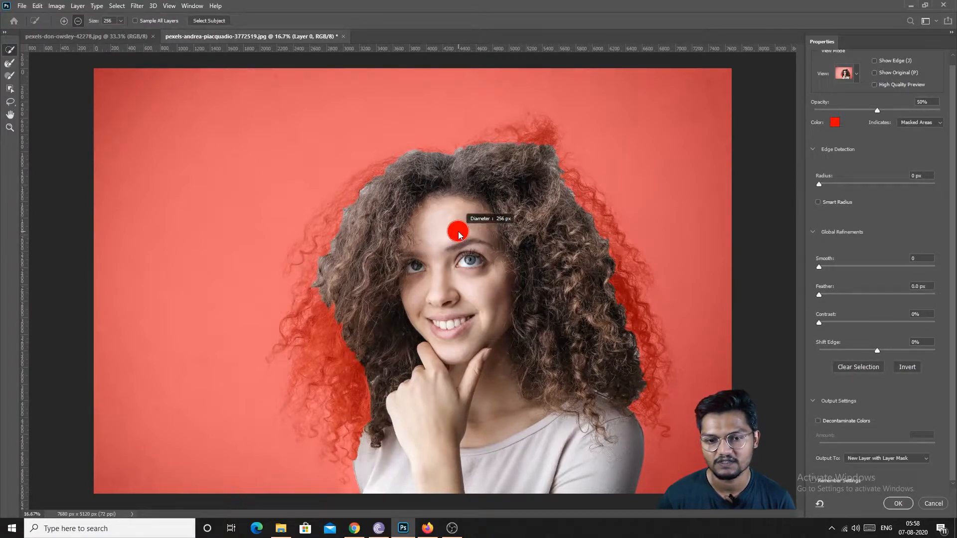
drag(459, 235, 451, 235)
drag(322, 310, 330, 314)
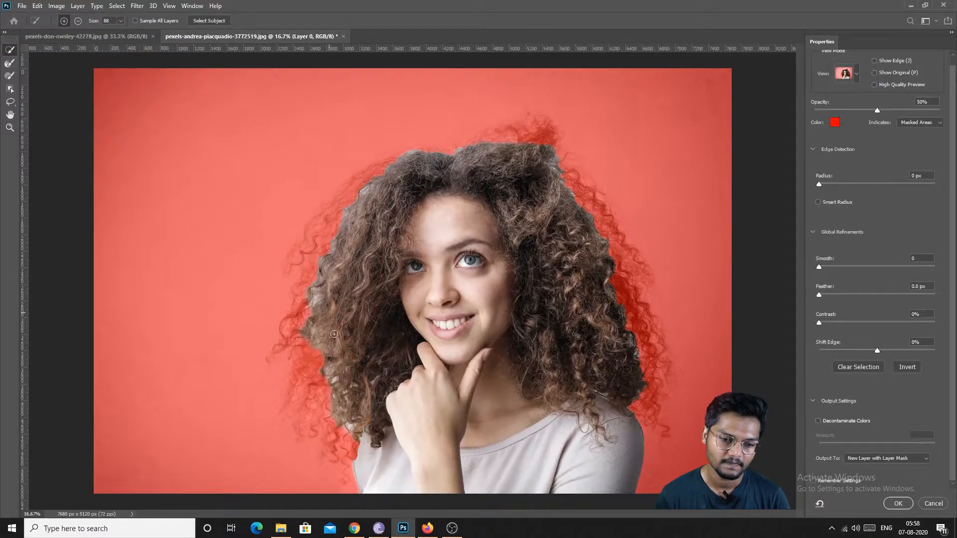
Step: Refine the selection along the left hair edge, adding the outer curls and correcting the area above the shoulder
mouse_move(349, 351)
mouse_down()
mouse_move(339, 310)
mouse_move(389, 228)
mouse_move(345, 213)
mouse_up()
key(ctrl+plus)
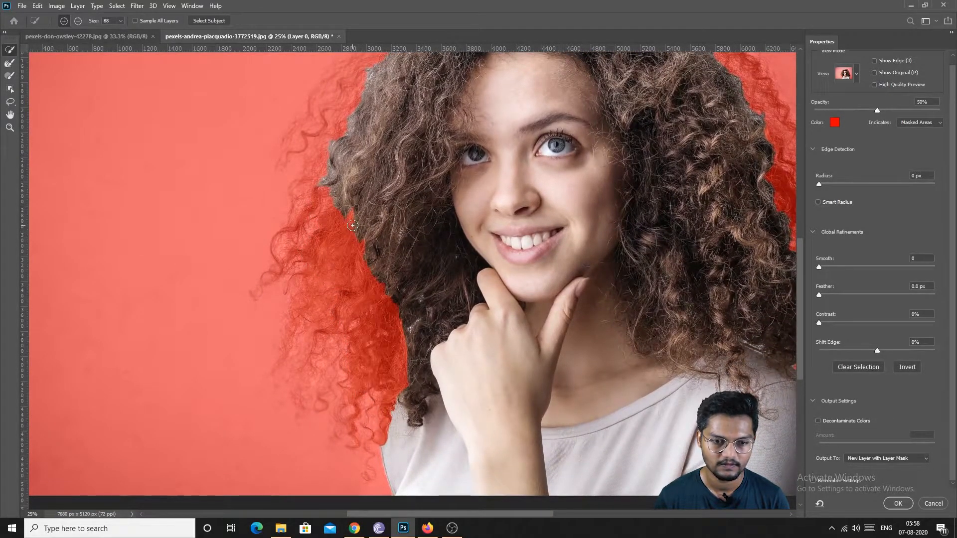
key(alt)
mouse_move(353, 392)
mouse_down()
mouse_move(317, 255)
mouse_move(318, 196)
mouse_move(313, 210)
mouse_move(323, 169)
mouse_move(314, 187)
mouse_up()
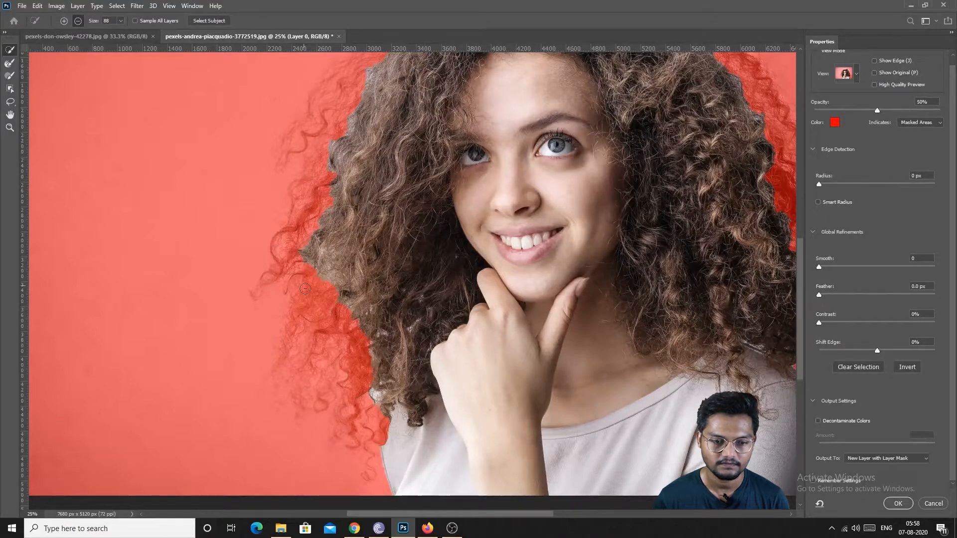
mouse_move(381, 417)
mouse_down()
mouse_move(381, 439)
mouse_move(370, 417)
mouse_move(367, 430)
mouse_up()
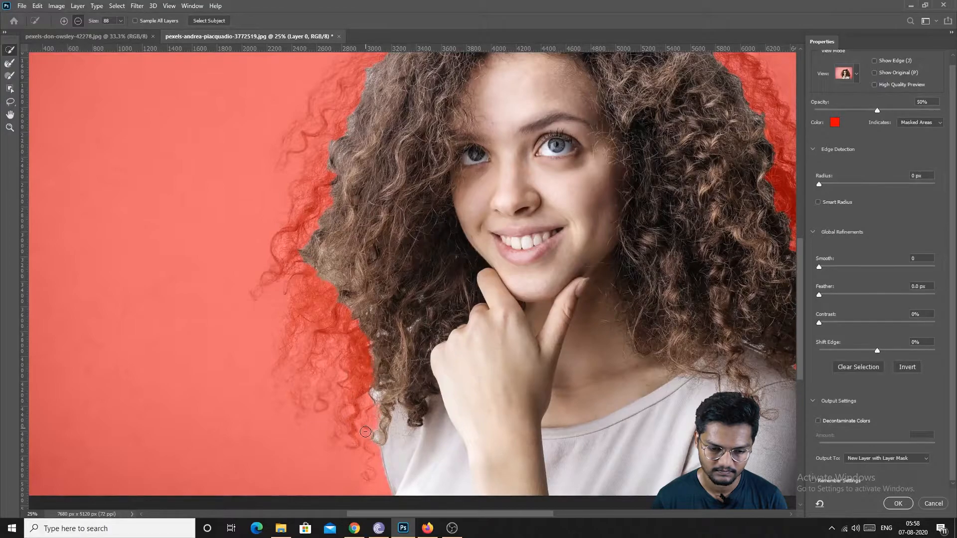
drag(370, 397, 378, 404)
mouse_move(373, 441)
mouse_down()
mouse_move(372, 456)
mouse_move(372, 432)
mouse_move(373, 441)
mouse_up()
click(383, 440)
Step: Switch the mask preview to Black & White and check the hair outline up close
key(ctrl+minus)
key(ctrl+minus)
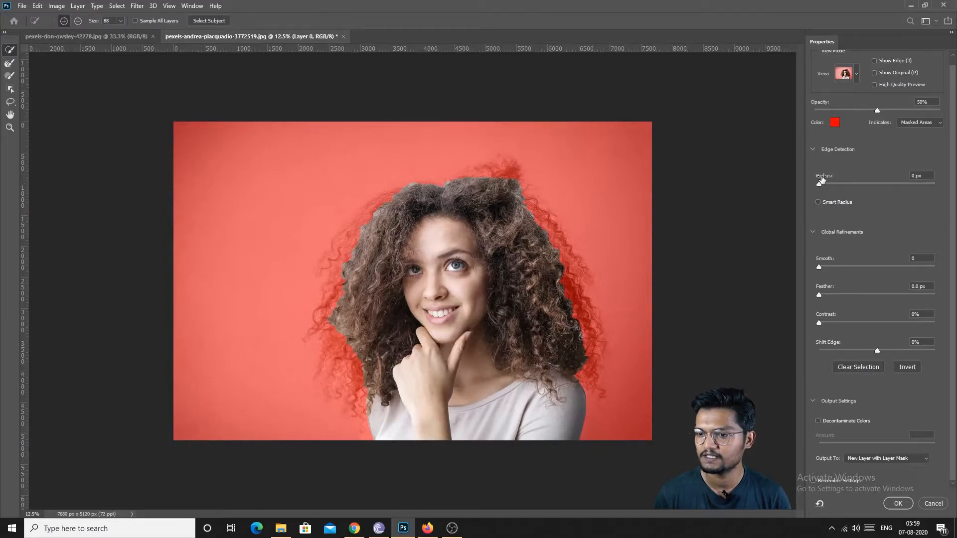
click(857, 74)
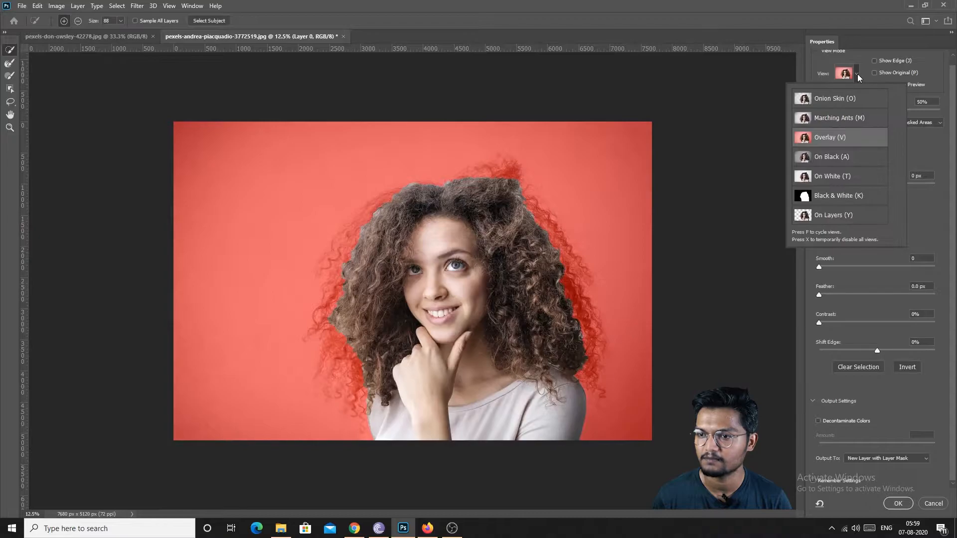
click(846, 198)
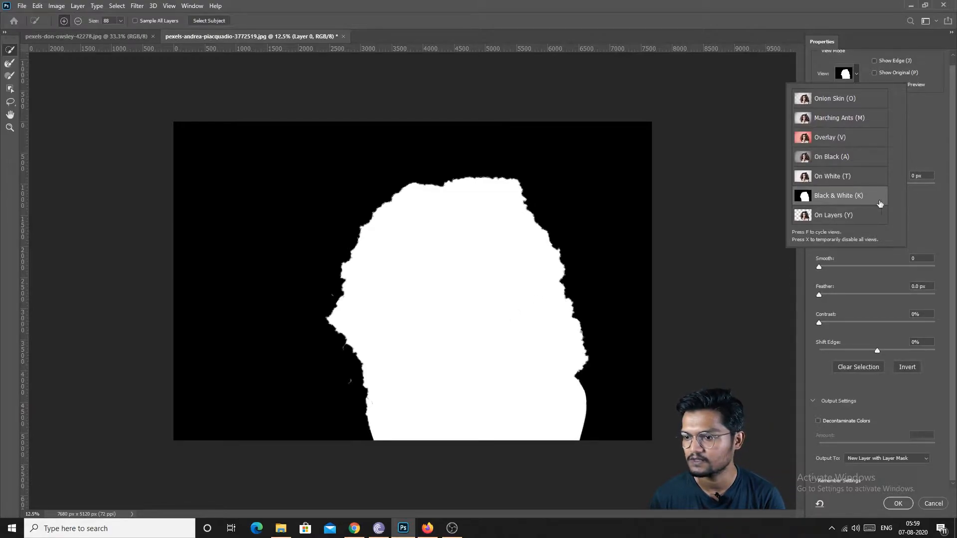
click(925, 142)
key(ctrl+plus)
key(ctrl+plus)
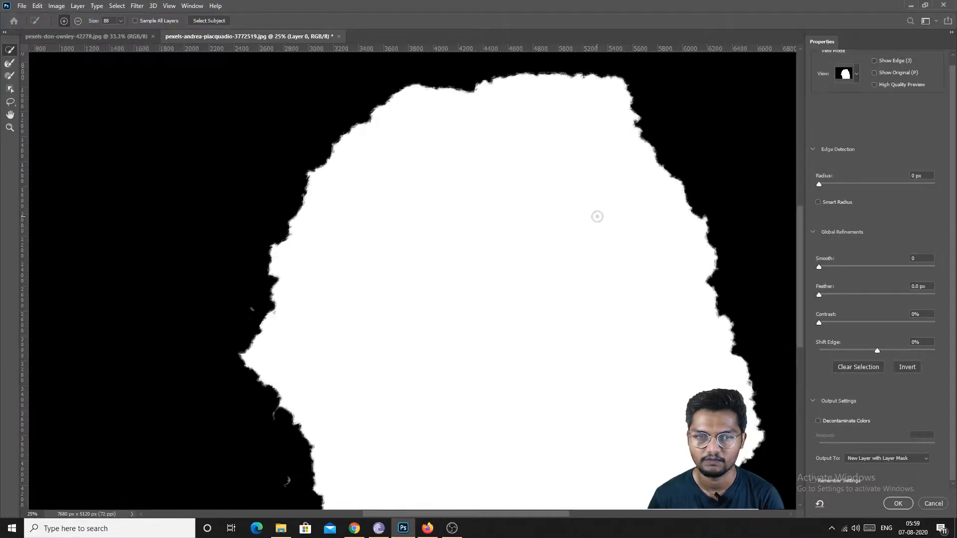
drag(705, 194, 581, 256)
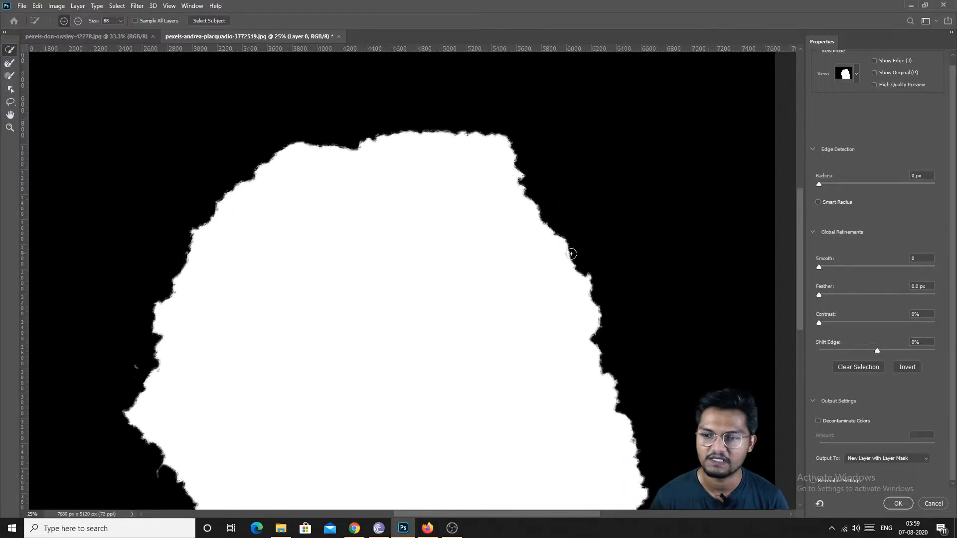
Step: Set the Edge Detection radius to 55 px and check the refined hair edge up close
drag(837, 184, 895, 185)
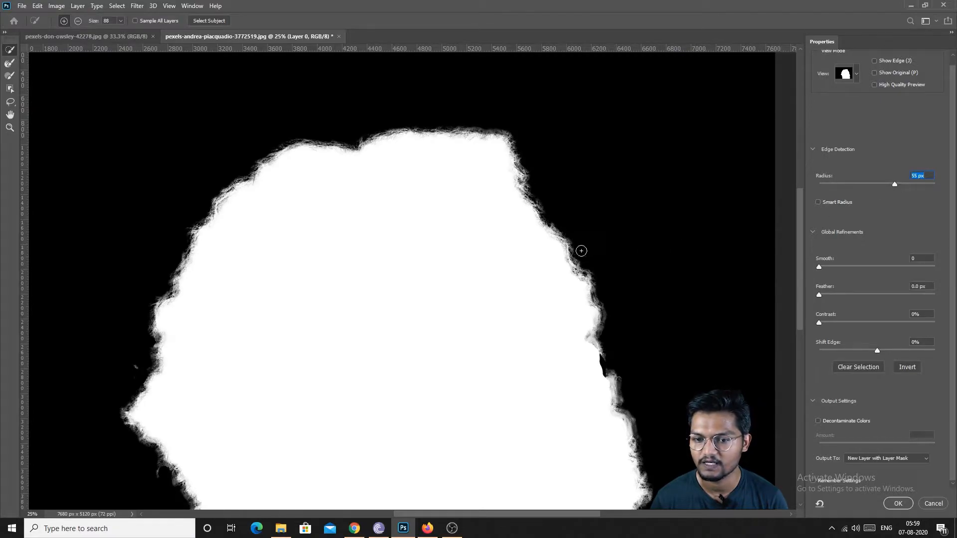
key(ctrl+plus)
key(ctrl+plus)
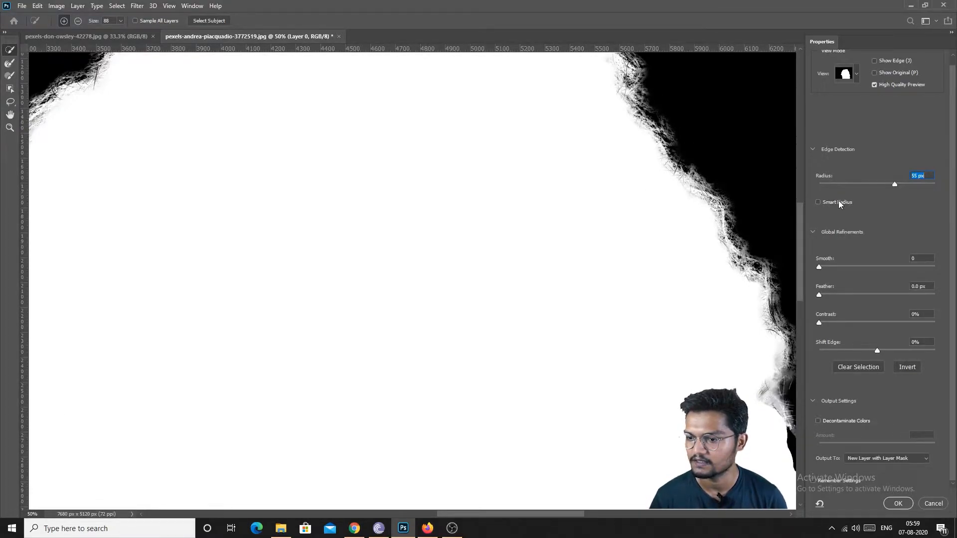
Step: Compare the hair outline at Edge Detection radii of 50 px and 55 px, leaving the radius at 55 px
click(888, 184)
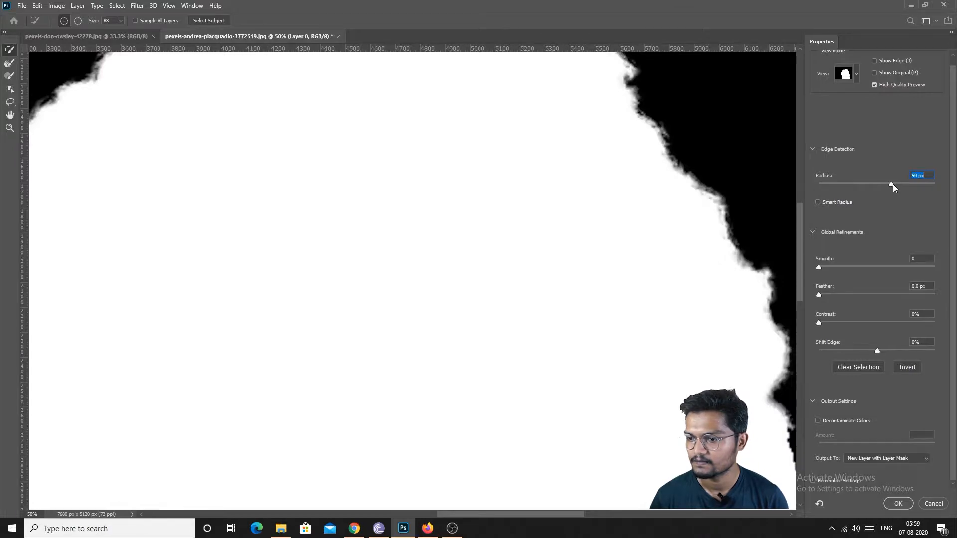
drag(891, 187, 895, 186)
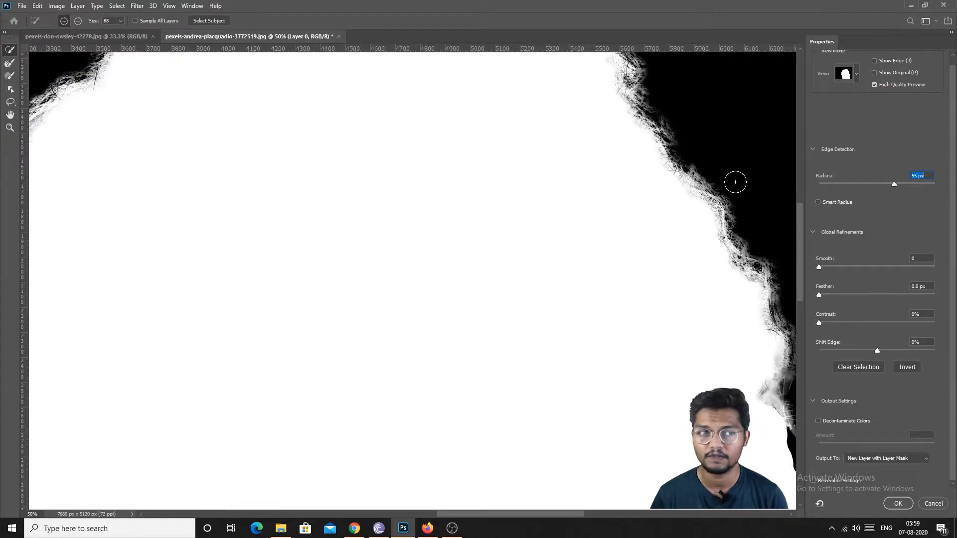
key(ctrl+minus)
key(ctrl+minus)
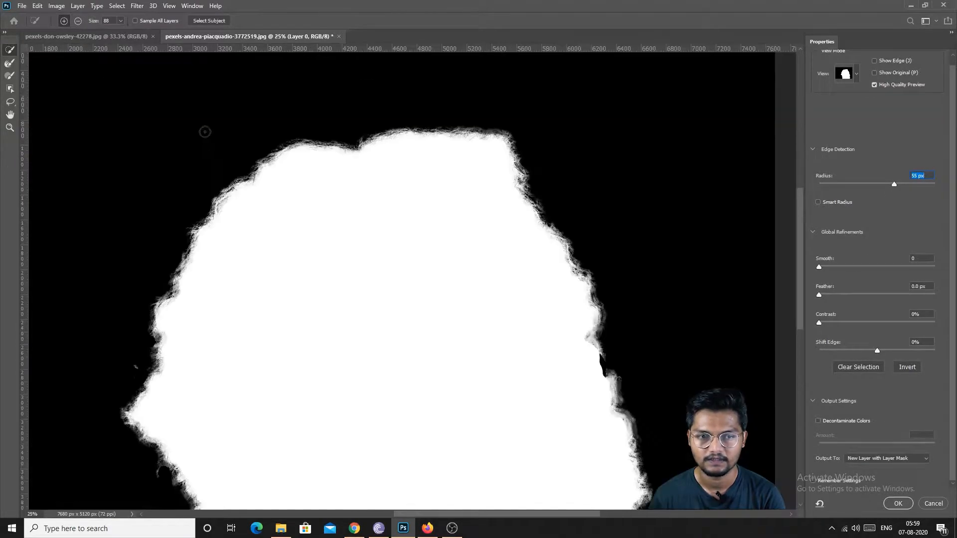
key(ctrl+minus)
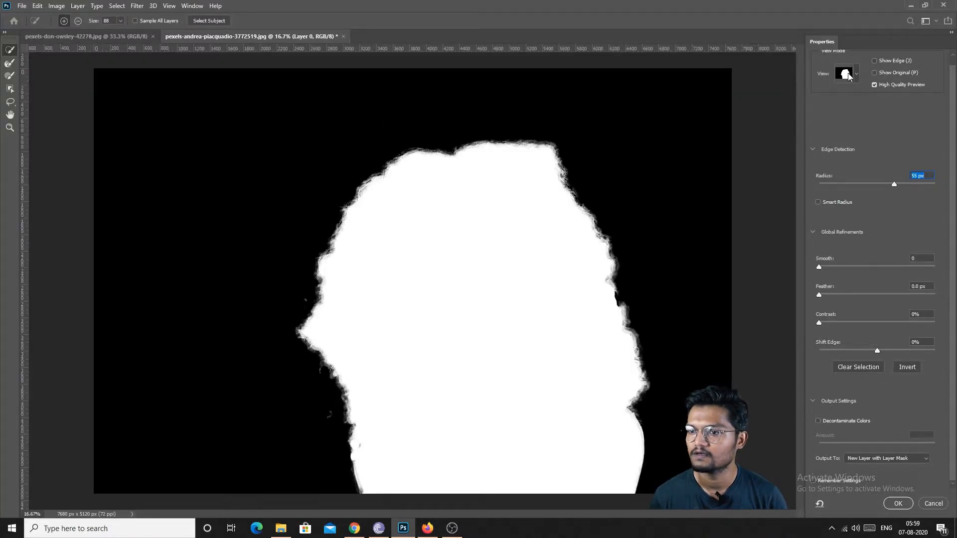
Step: Change the mask preview to Onion Skin and set its transparency to 55%
click(855, 75)
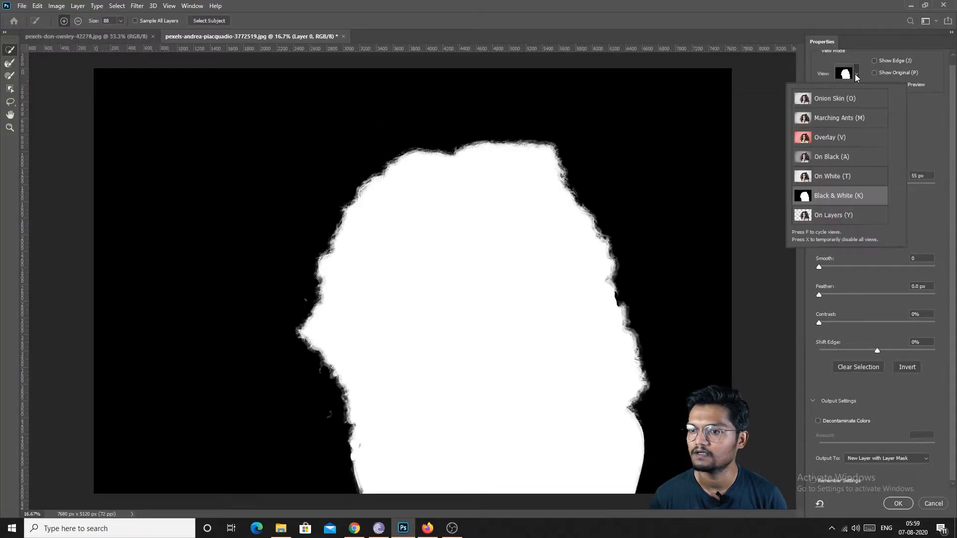
click(831, 102)
click(871, 96)
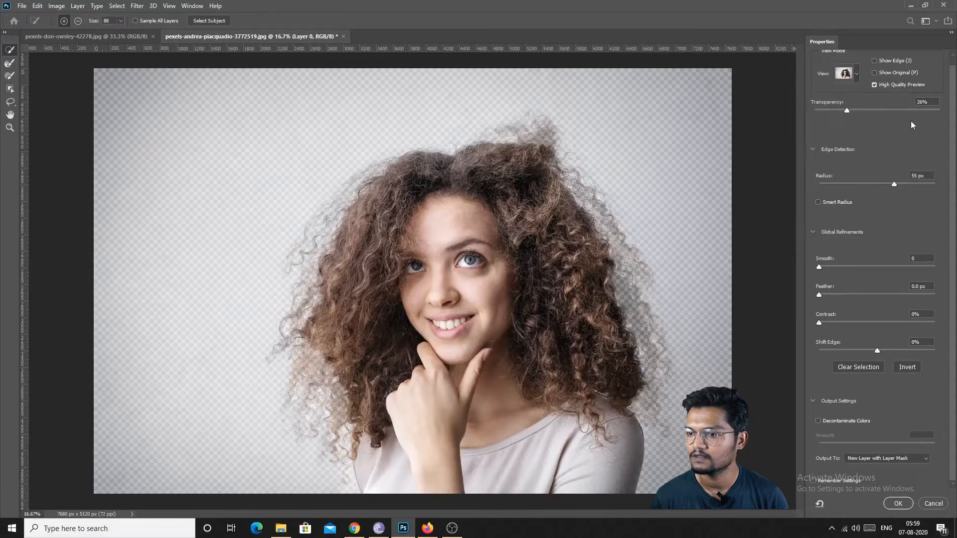
drag(915, 111, 941, 111)
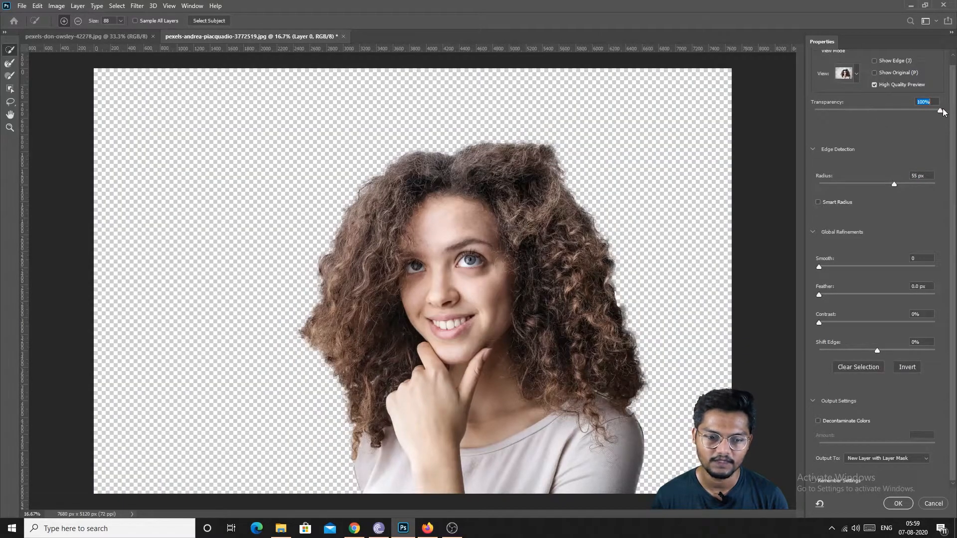
drag(942, 109, 867, 139)
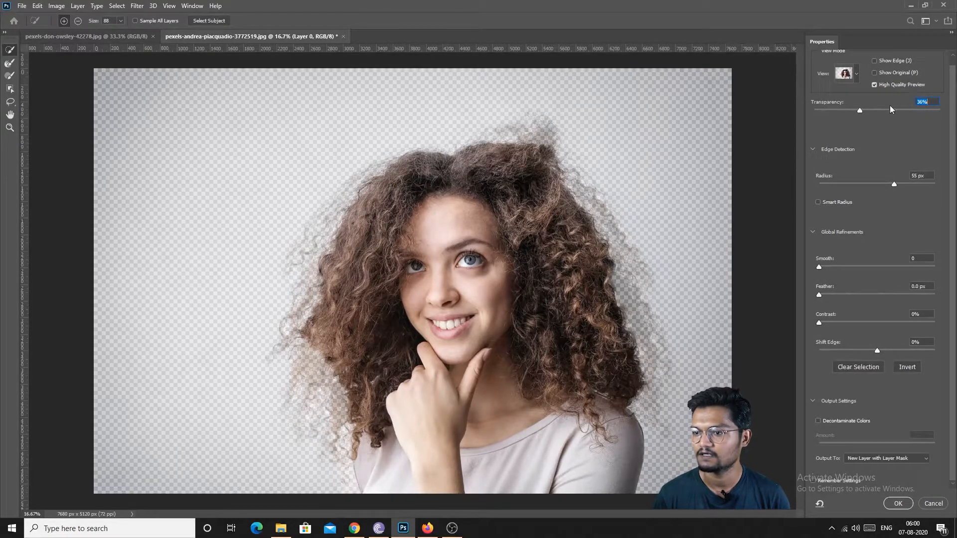
drag(891, 108, 880, 113)
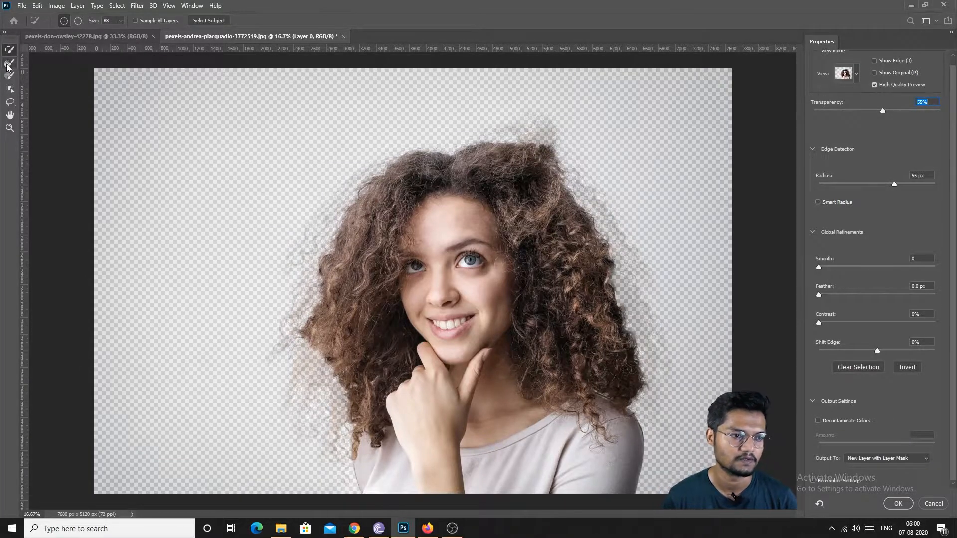
Step: Paint over the loose curls on the top tuft and both sides of the hair using the Refine Edge Brush at size 228
click(7, 66)
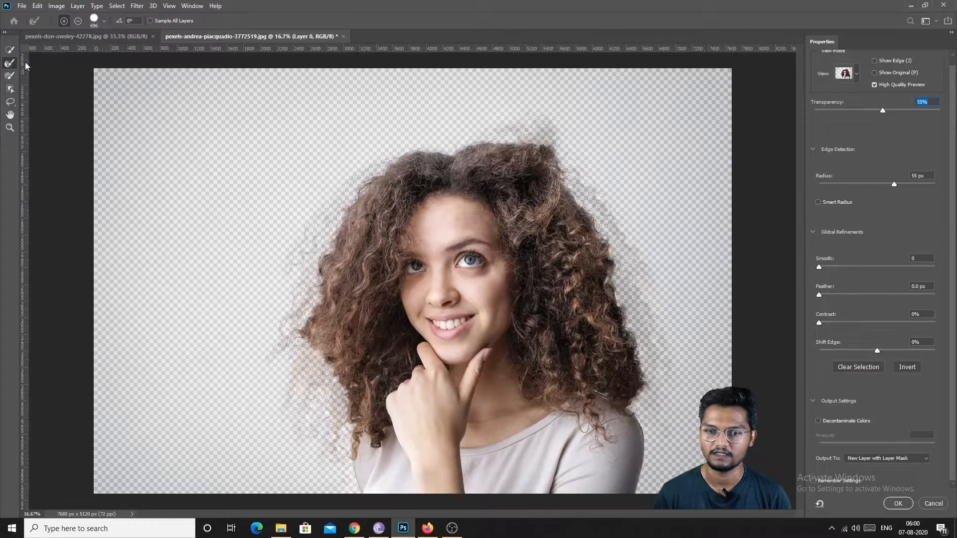
alt+right_click(551, 119)
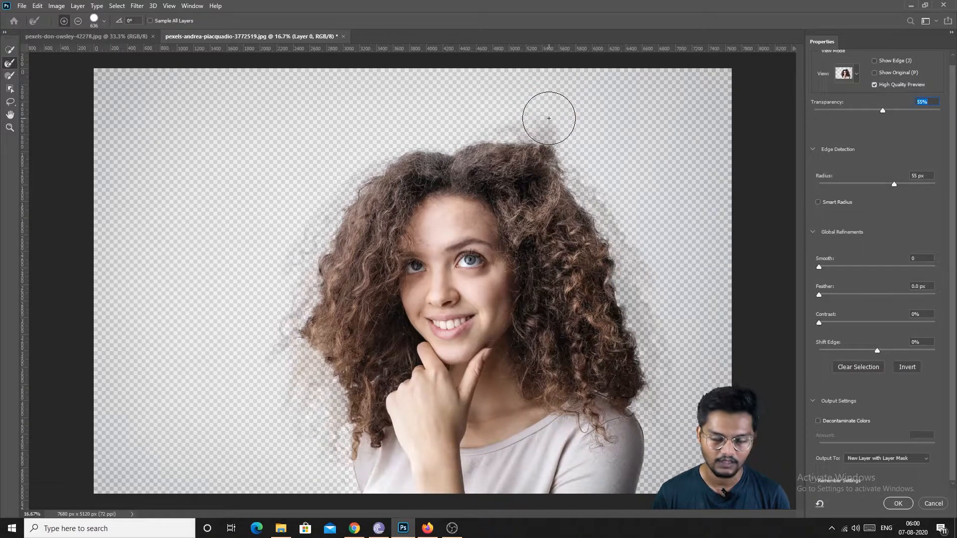
alt+right_click(564, 111)
mouse_move(564, 111)
mouse_down()
mouse_move(550, 131)
mouse_move(534, 130)
mouse_move(556, 142)
mouse_move(520, 133)
mouse_up()
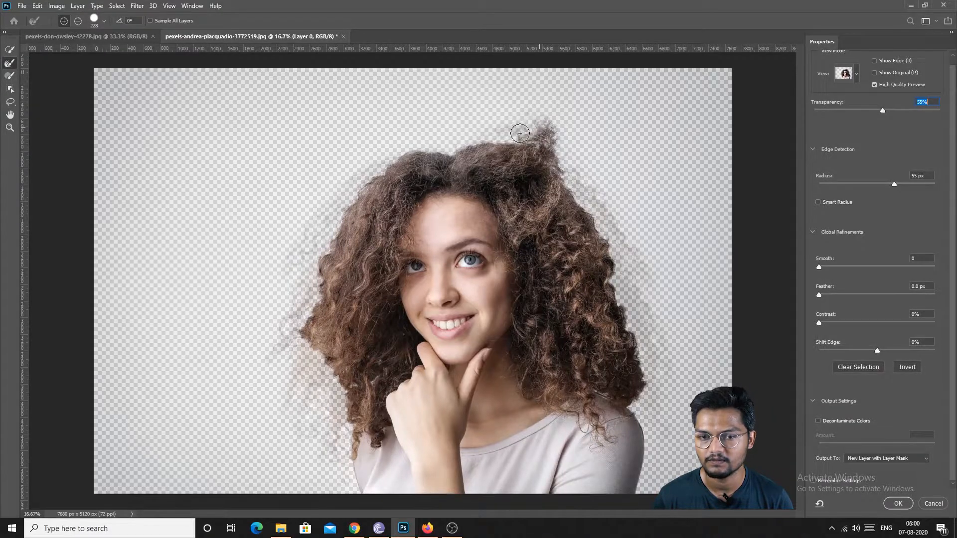
mouse_move(577, 194)
mouse_down()
mouse_move(568, 178)
mouse_move(617, 234)
mouse_move(626, 252)
mouse_move(604, 219)
mouse_move(630, 257)
mouse_move(635, 301)
mouse_move(624, 260)
mouse_move(623, 299)
mouse_move(635, 269)
mouse_move(645, 310)
mouse_move(642, 274)
mouse_move(656, 337)
mouse_move(639, 333)
mouse_move(632, 293)
mouse_move(648, 280)
mouse_move(661, 323)
mouse_move(648, 288)
mouse_up()
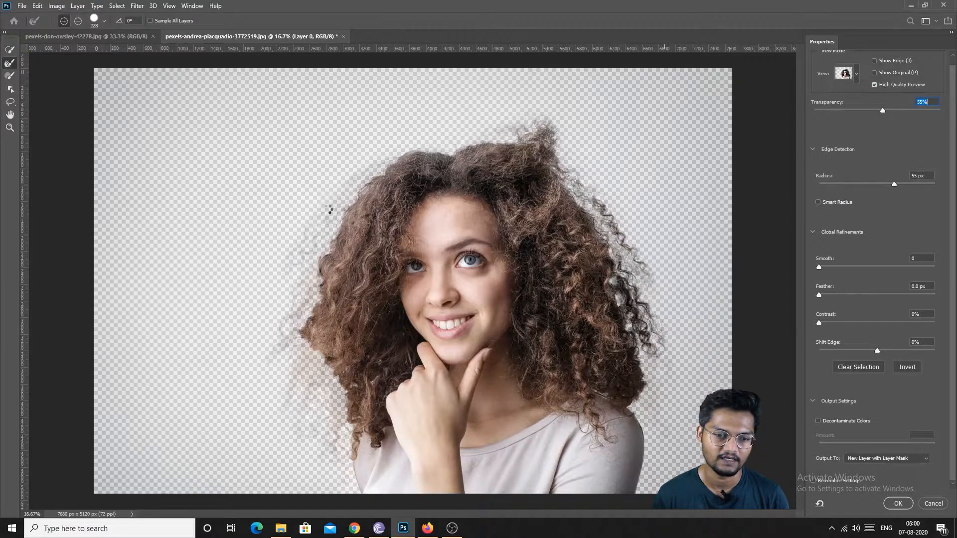
mouse_move(305, 237)
mouse_down()
mouse_move(336, 216)
mouse_move(340, 201)
mouse_move(306, 266)
mouse_move(296, 315)
mouse_move(317, 389)
mouse_move(304, 324)
mouse_up()
mouse_move(310, 374)
mouse_down()
mouse_move(331, 430)
mouse_move(323, 384)
mouse_move(331, 388)
mouse_move(326, 432)
mouse_move(299, 384)
mouse_move(296, 314)
mouse_move(279, 379)
mouse_move(289, 397)
mouse_move(328, 412)
mouse_move(334, 441)
mouse_move(341, 399)
mouse_move(314, 243)
mouse_up()
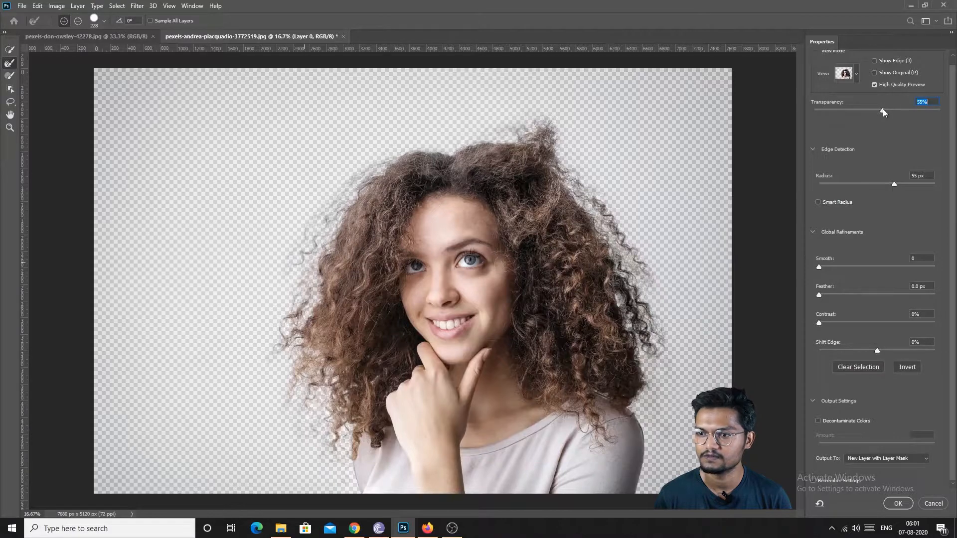
Step: Set the preview transparency to 83% and refine the upper-left and top hair edges, enlarging the Refine Edge Brush to 360
mouse_move(897, 114)
mouse_down()
mouse_move(931, 115)
mouse_move(799, 154)
mouse_move(931, 129)
mouse_move(918, 133)
mouse_up()
alt+drag(307, 177, 331, 160)
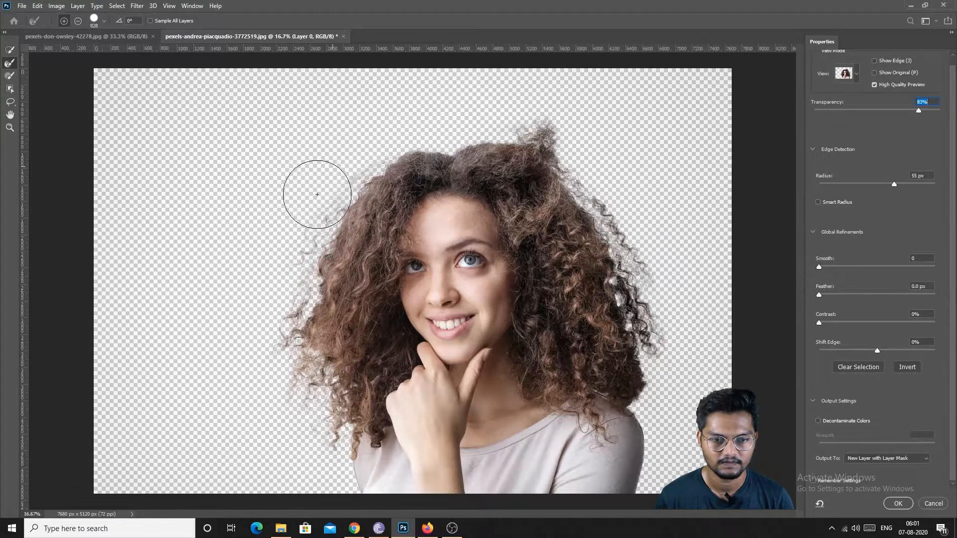
mouse_move(304, 233)
mouse_down()
mouse_move(325, 216)
mouse_move(305, 198)
mouse_move(302, 212)
mouse_move(324, 163)
mouse_move(310, 167)
mouse_move(332, 147)
mouse_move(325, 126)
mouse_up()
mouse_move(496, 103)
mouse_down()
mouse_move(516, 90)
mouse_move(473, 136)
mouse_move(450, 140)
mouse_move(463, 147)
mouse_move(443, 147)
mouse_up()
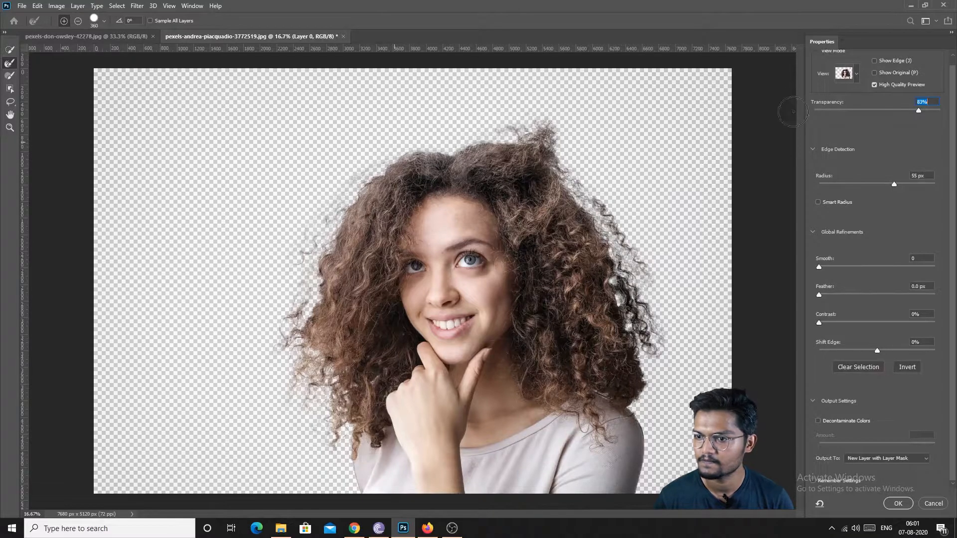
Step: Lower the preview transparency to 34% and brush in the missing curls along the right hair edge down to the shoulder
click(885, 110)
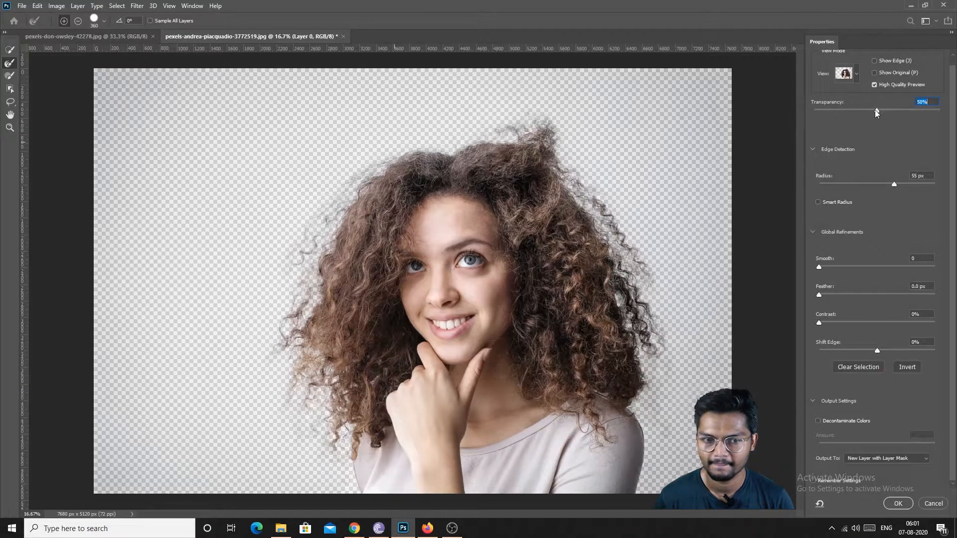
drag(871, 113, 856, 141)
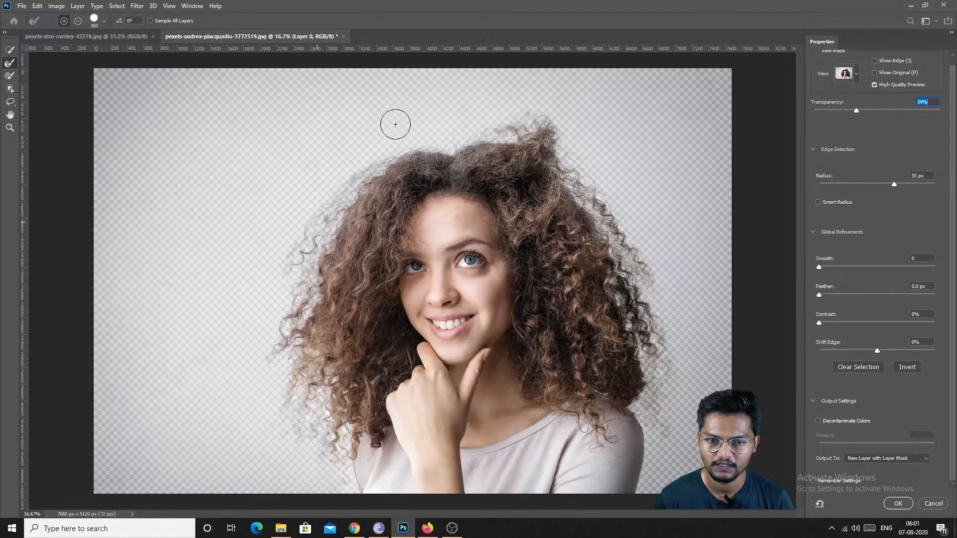
click(660, 307)
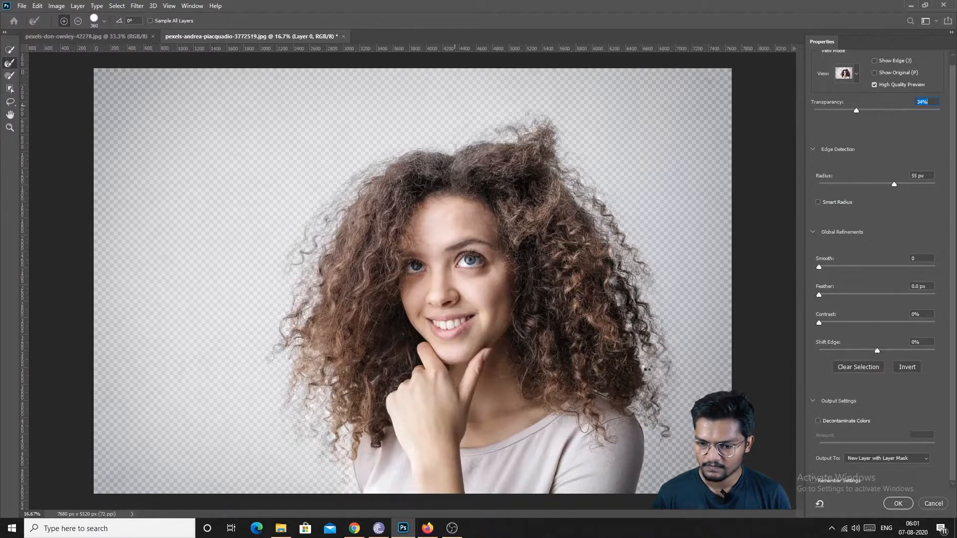
drag(652, 363, 673, 364)
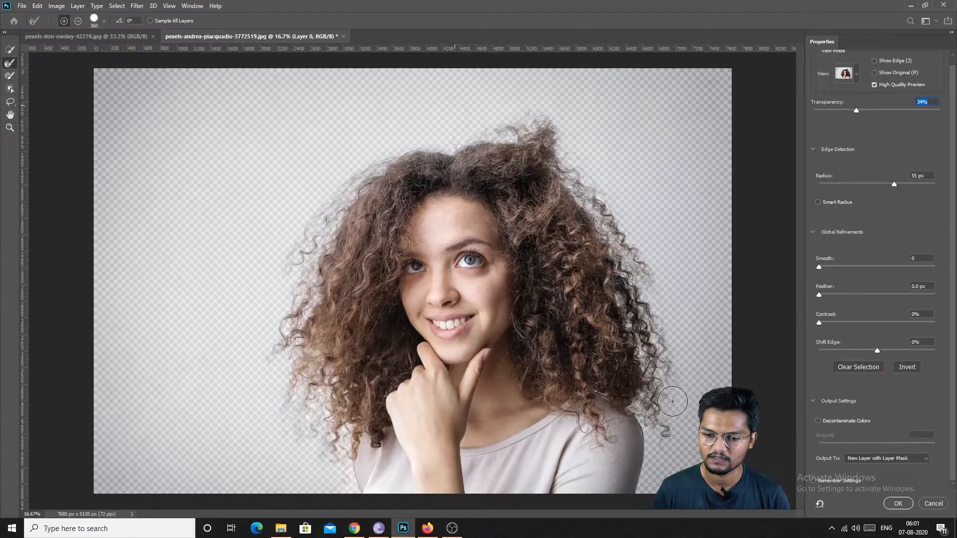
drag(671, 419, 654, 288)
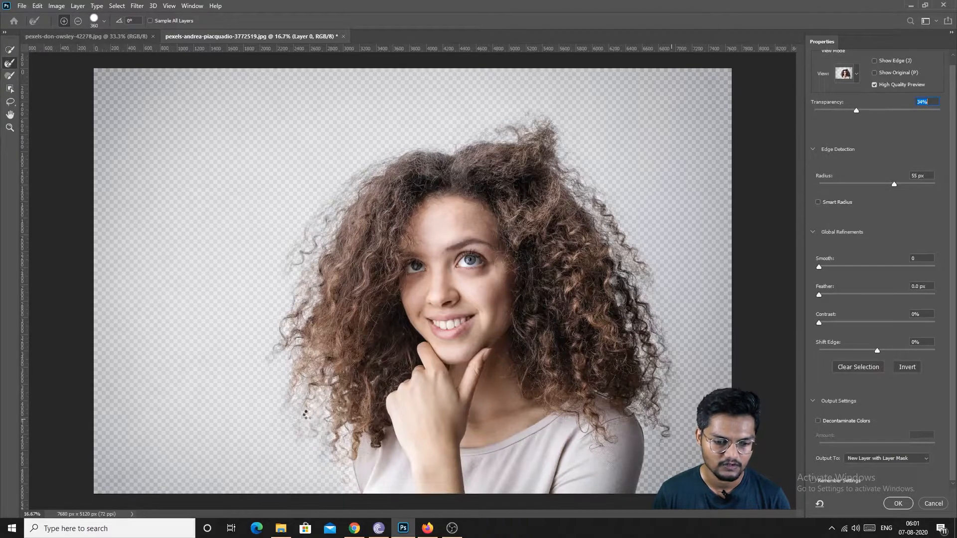
Step: Refine the remaining flyaway hair along the left edge and on the top tuft with the size 360 Refine Edge Brush
drag(297, 406, 288, 409)
drag(291, 340, 300, 275)
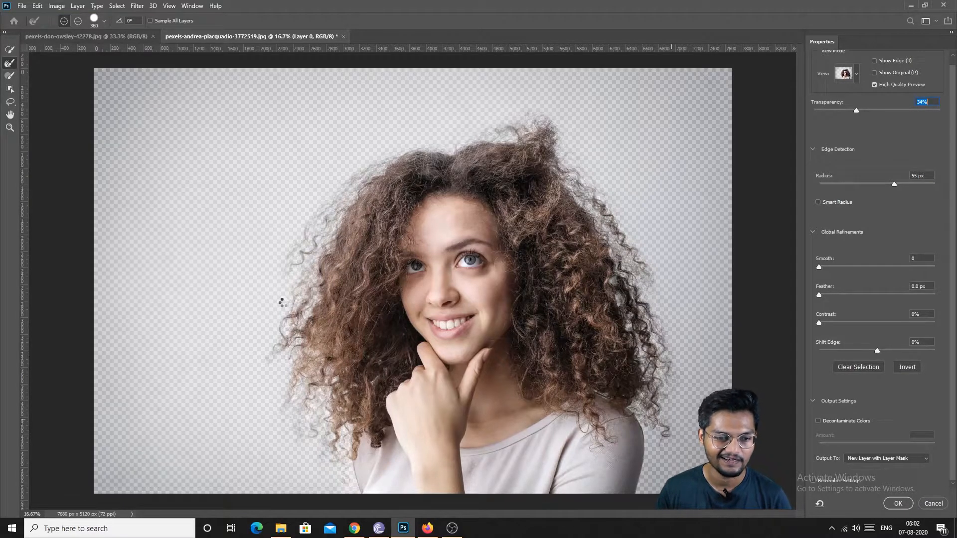
click(270, 306)
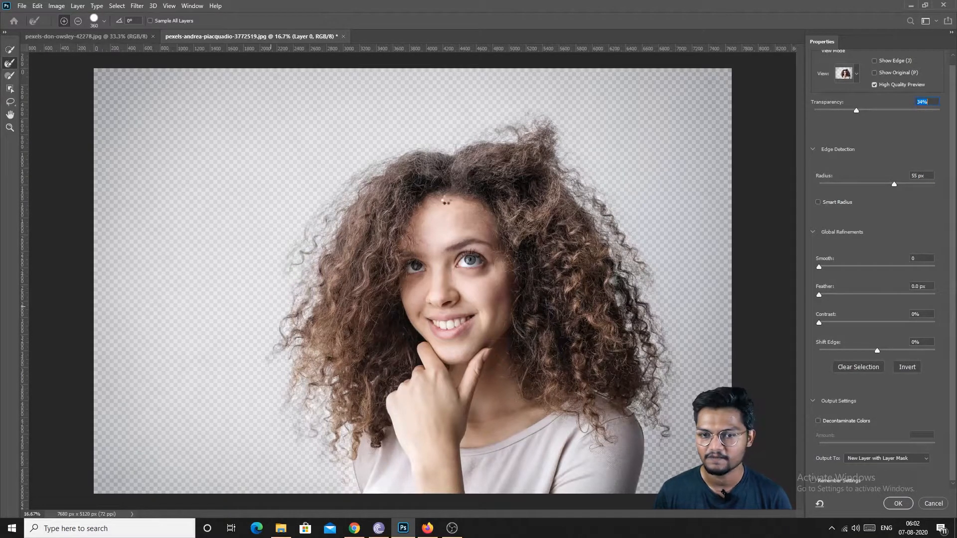
drag(536, 122, 559, 117)
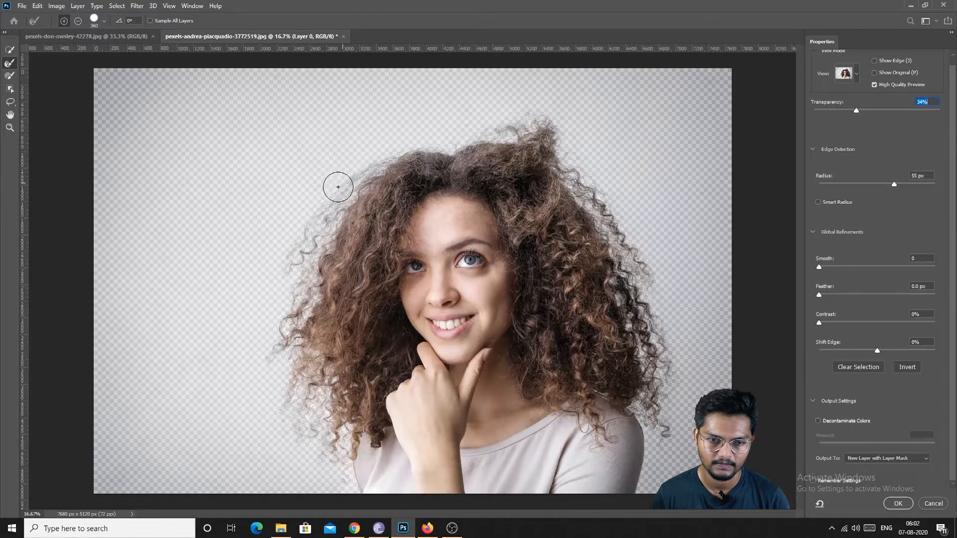
drag(303, 226, 339, 176)
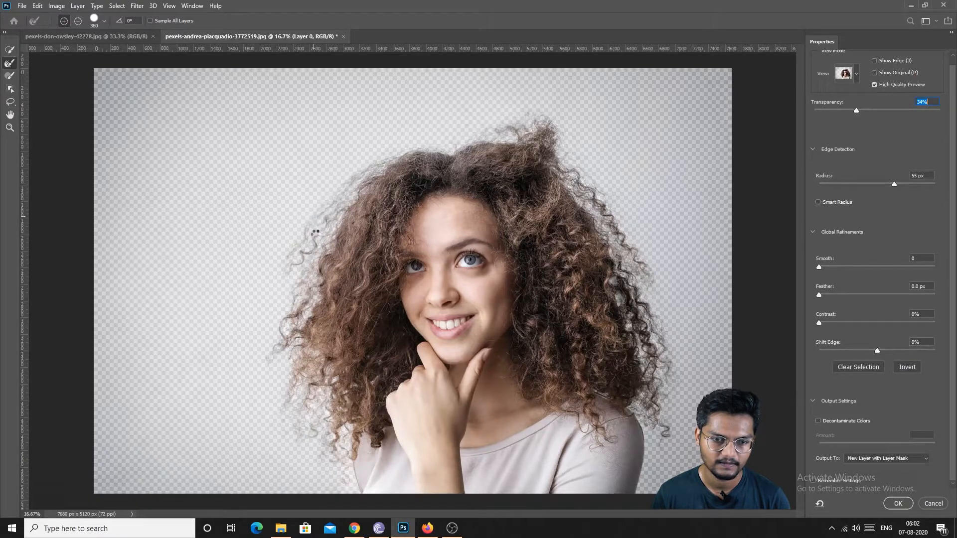
drag(302, 255, 256, 302)
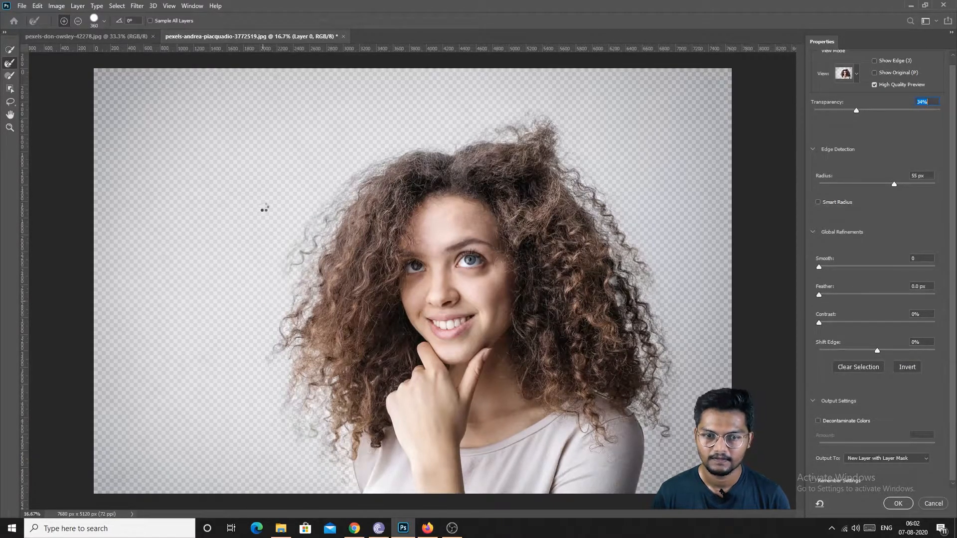
Step: Touch up the top tuft of hair at 100% preview transparency and set the transparency to 56%
drag(869, 114, 940, 111)
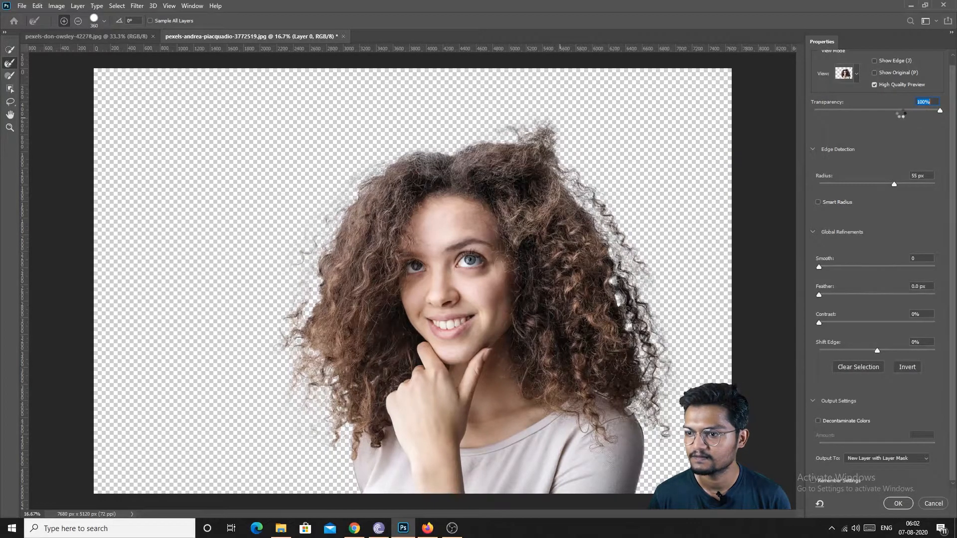
drag(899, 109, 952, 118)
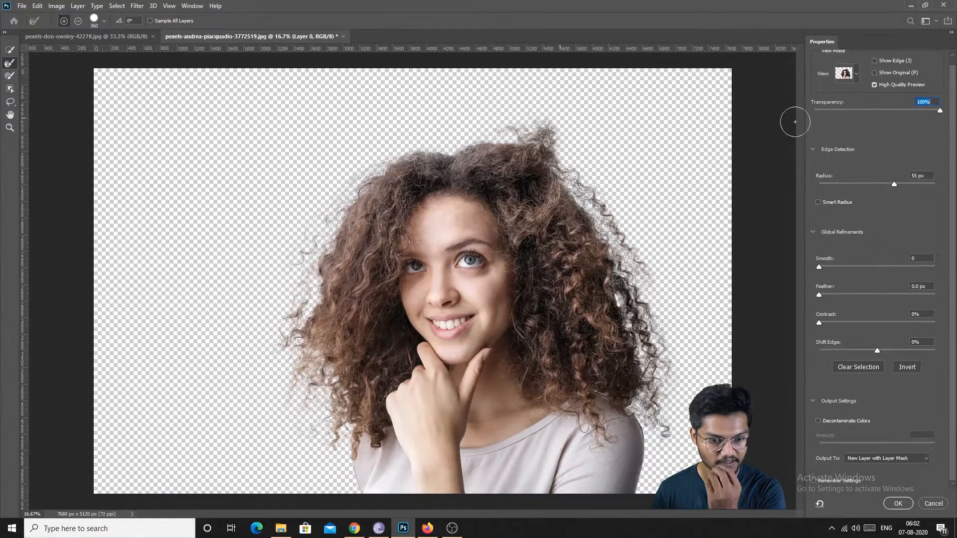
drag(522, 130, 514, 122)
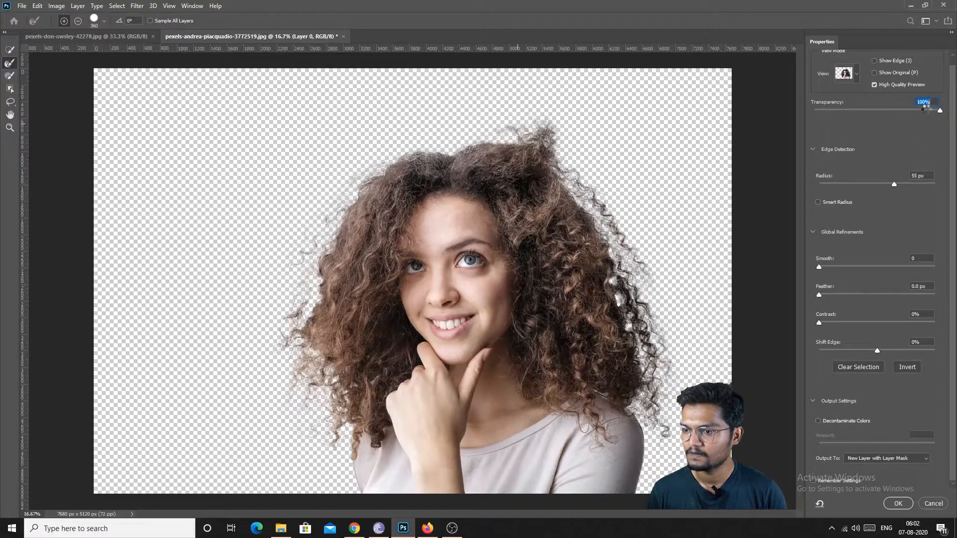
drag(940, 112, 885, 123)
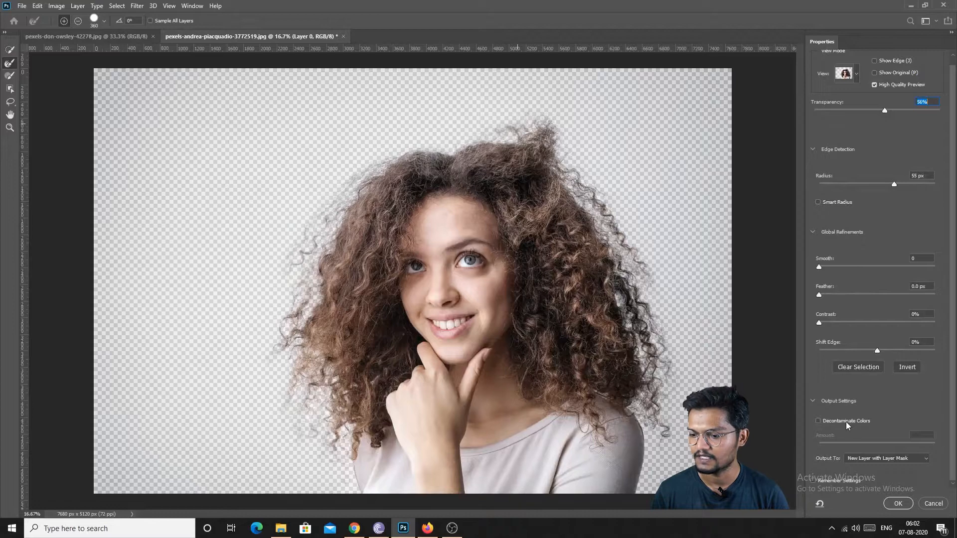
Step: Output the refined selection as a New Layer with Layer Mask and apply it
click(889, 458)
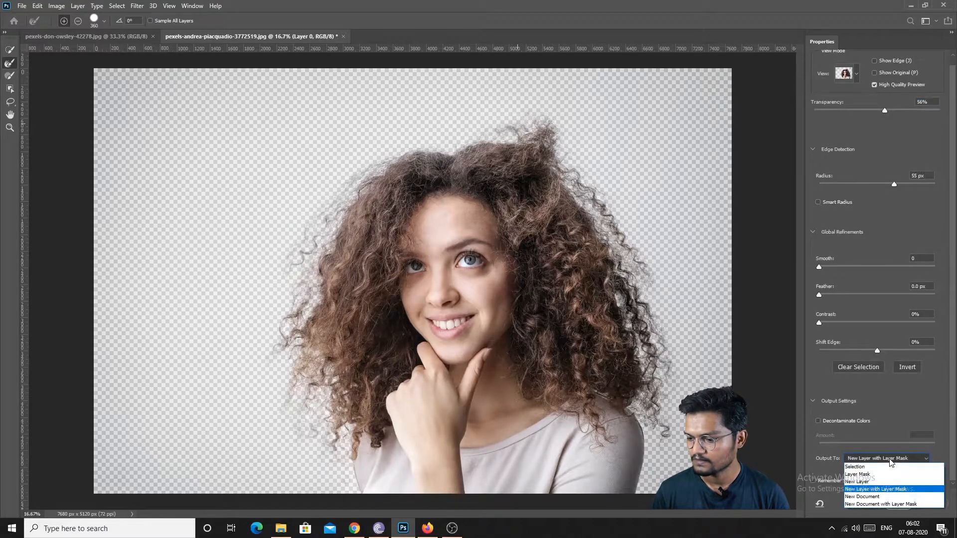
click(867, 490)
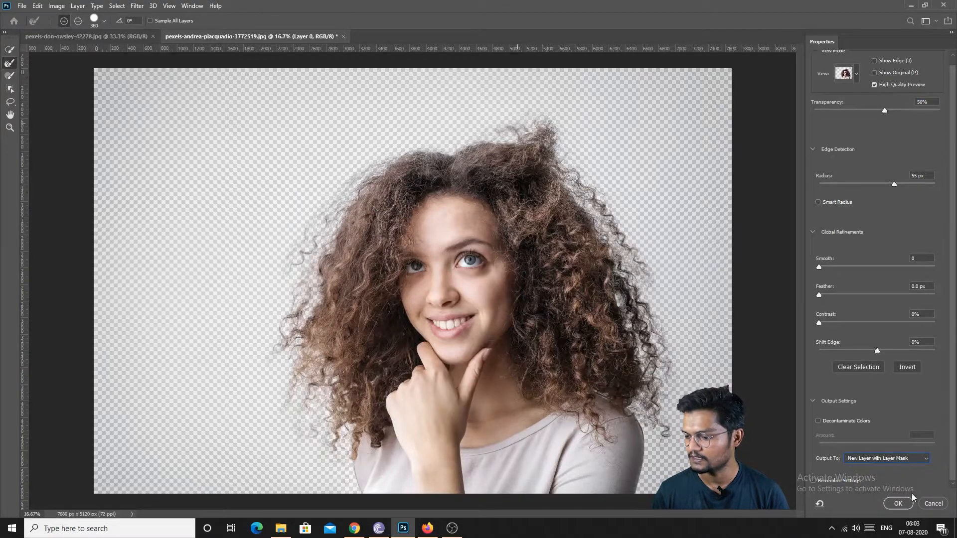
click(898, 504)
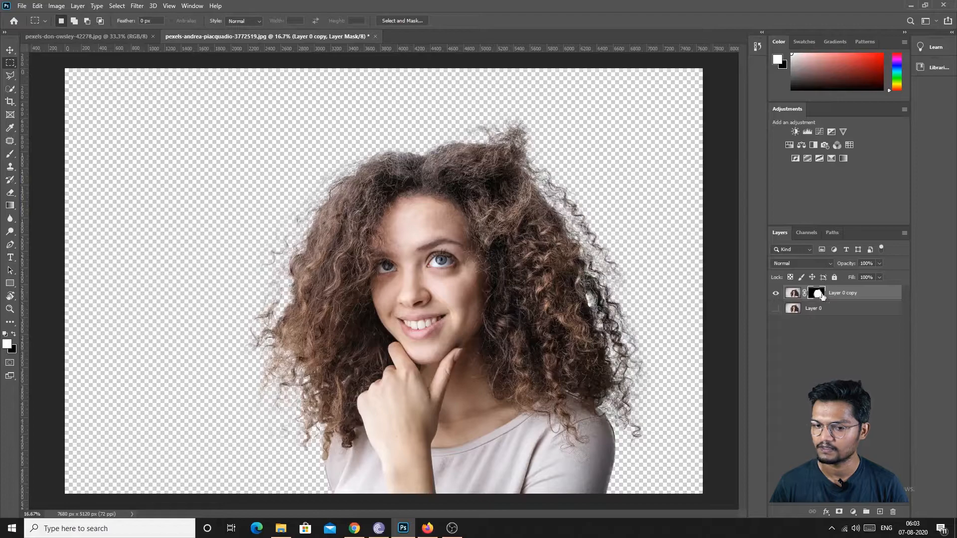
Step: Copy the lighthouse photo into the curly-haired woman's document as a new layer
click(88, 37)
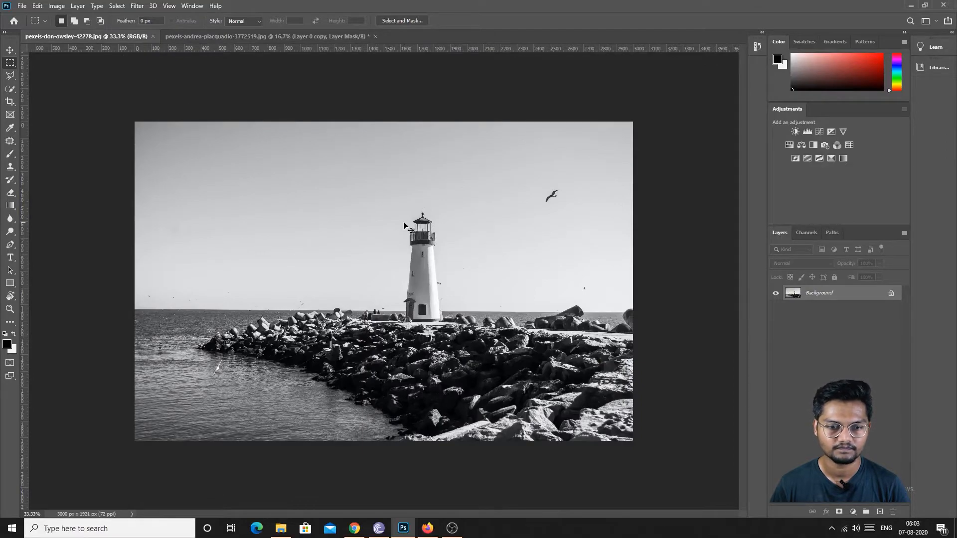
key(v)
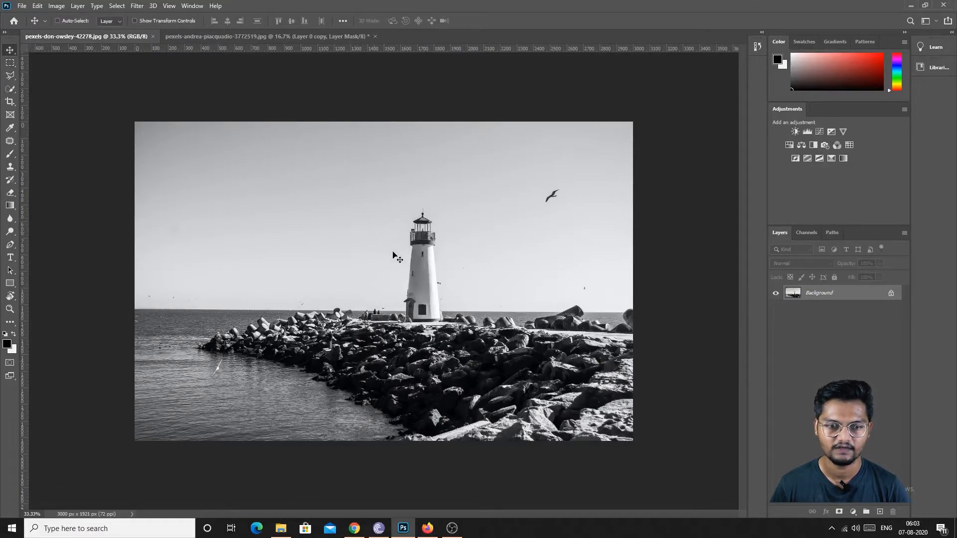
drag(338, 137, 361, 176)
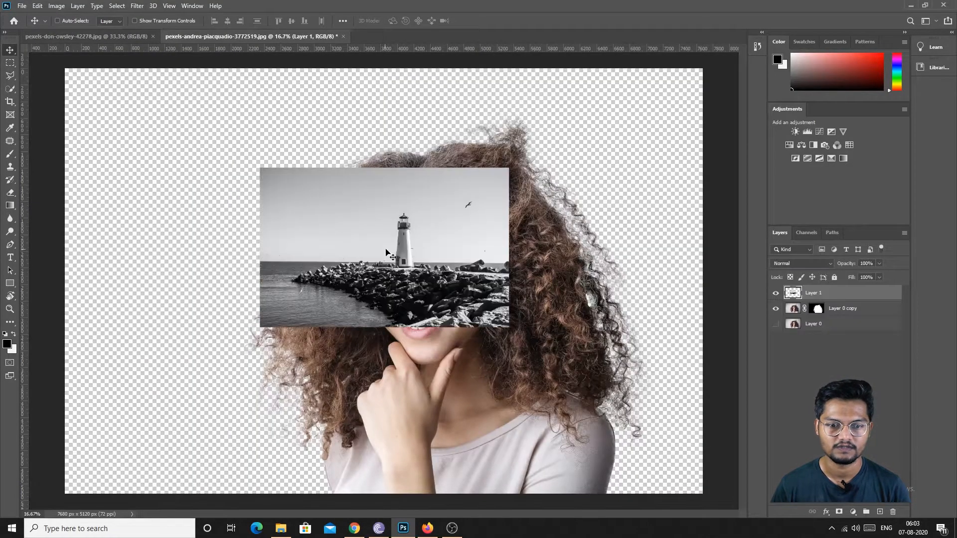
Step: Scale the lighthouse layer to 272.13% so it covers the canvas, and place it beneath the masked cutout layer
key(ctrl+t)
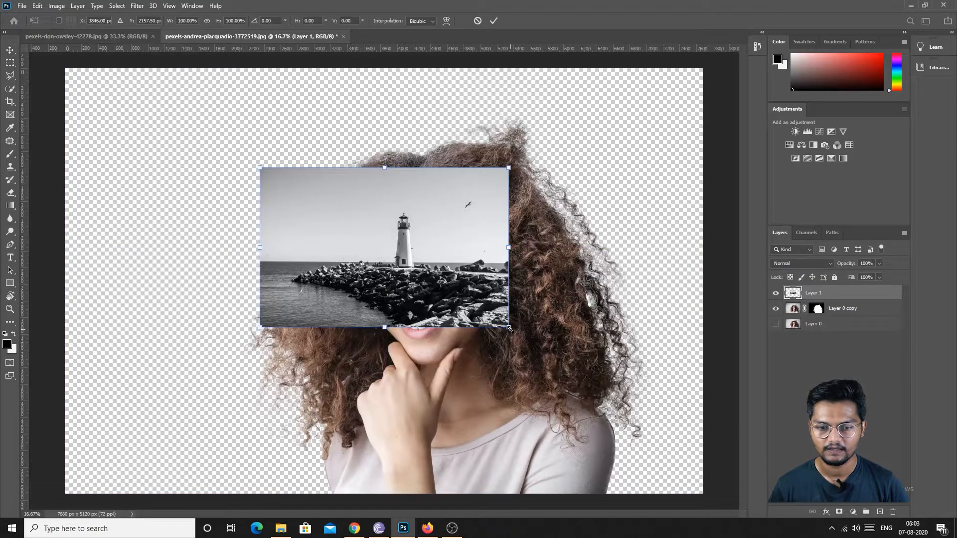
drag(509, 329, 724, 461)
drag(599, 366, 600, 395)
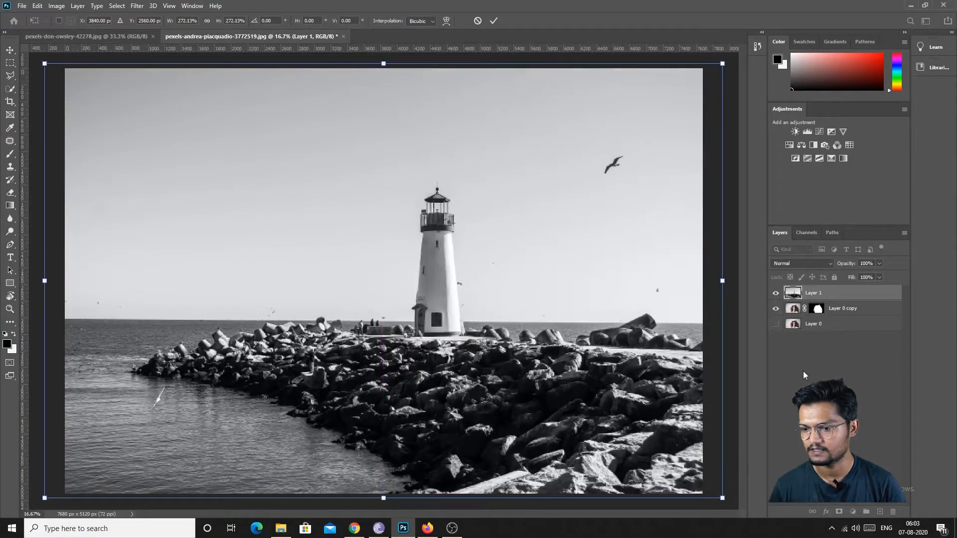
key(Return)
drag(822, 297, 832, 317)
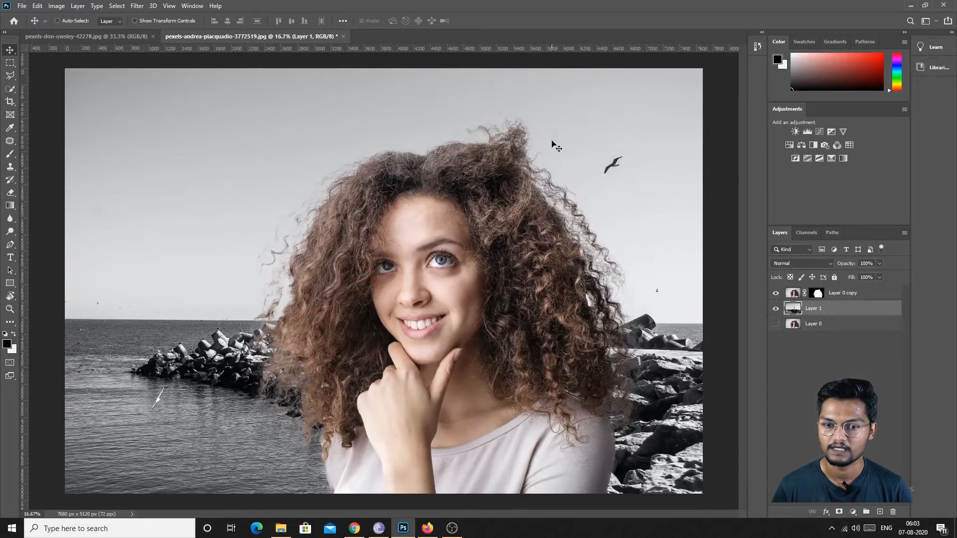
Step: Reopen the Layer 0 copy mask in Select and Mask and set the preview transparency to 100%
click(842, 294)
click(817, 294)
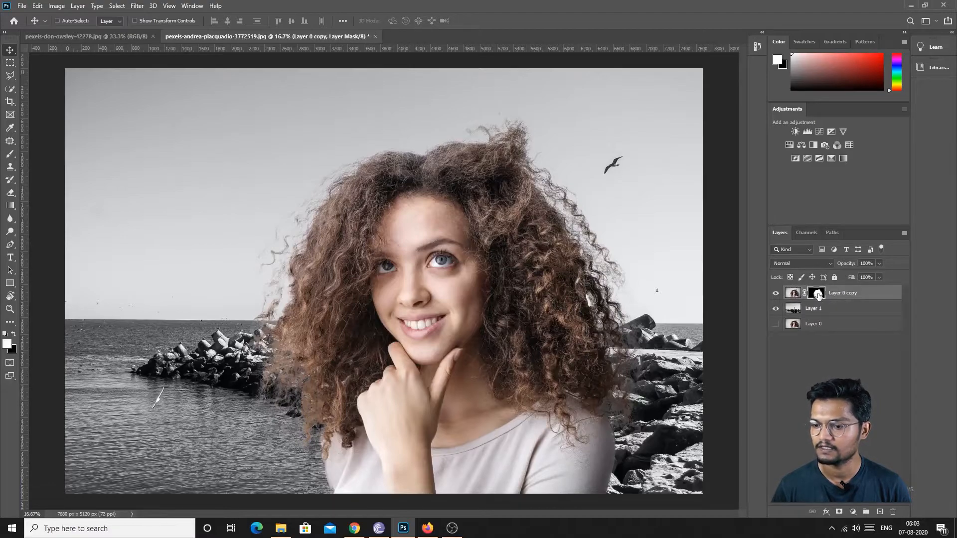
double_click(817, 294)
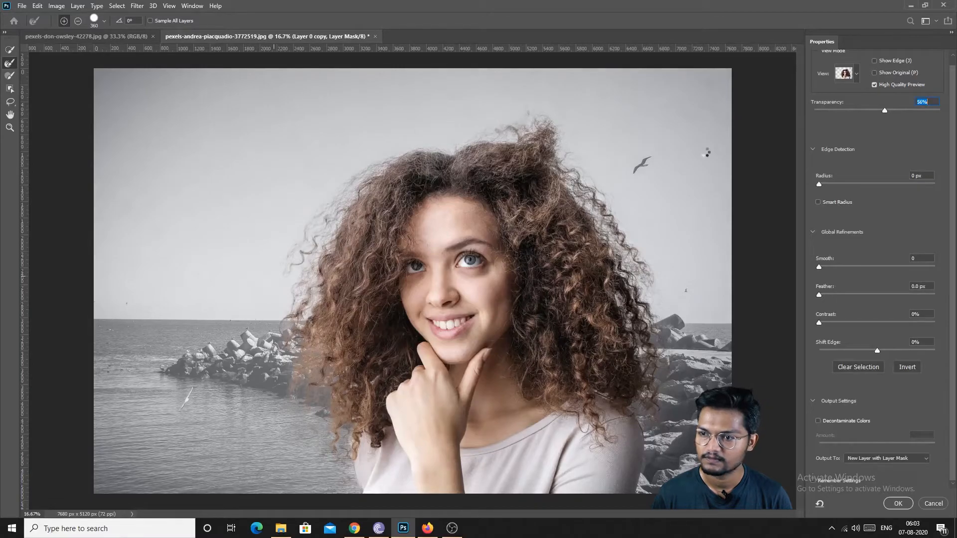
drag(886, 110, 842, 143)
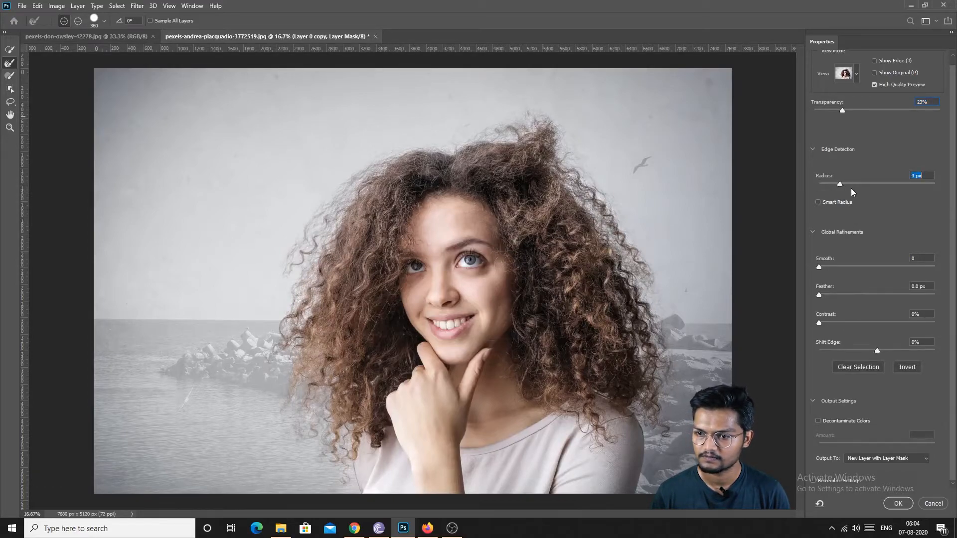
click(842, 110)
drag(845, 112, 947, 114)
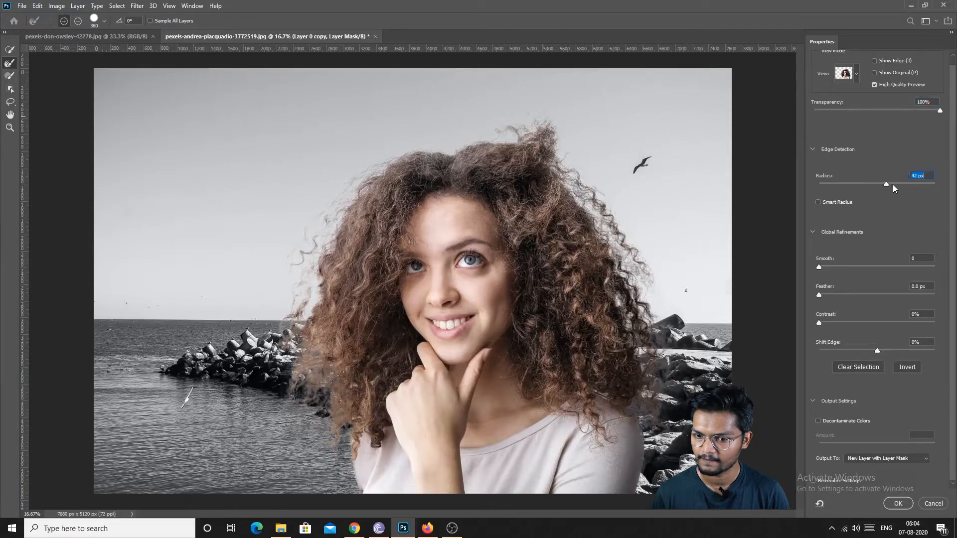
Step: Try several edge detection radius values on the hair and set the radius to 1 px
drag(923, 183, 871, 184)
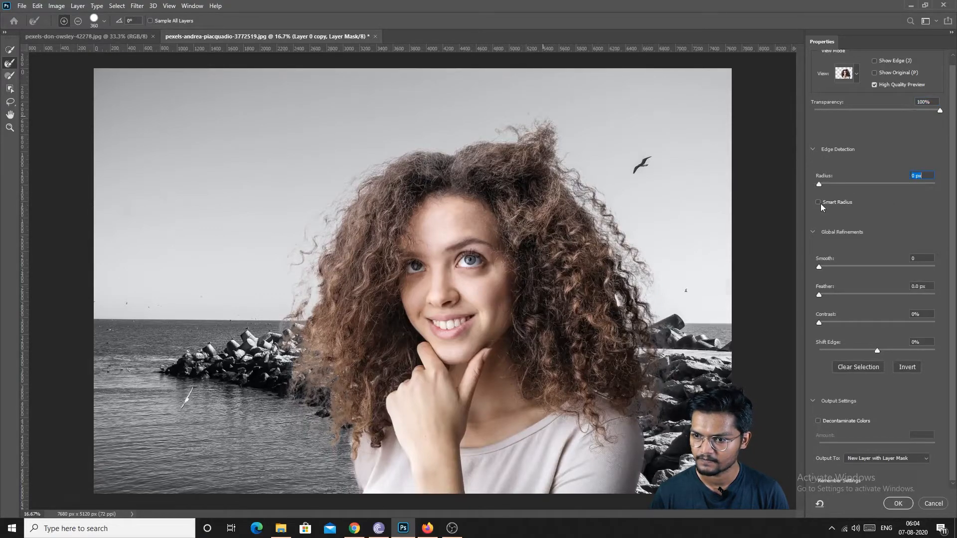
mouse_move(843, 187)
mouse_down()
mouse_move(892, 180)
mouse_move(835, 195)
mouse_up()
click(824, 202)
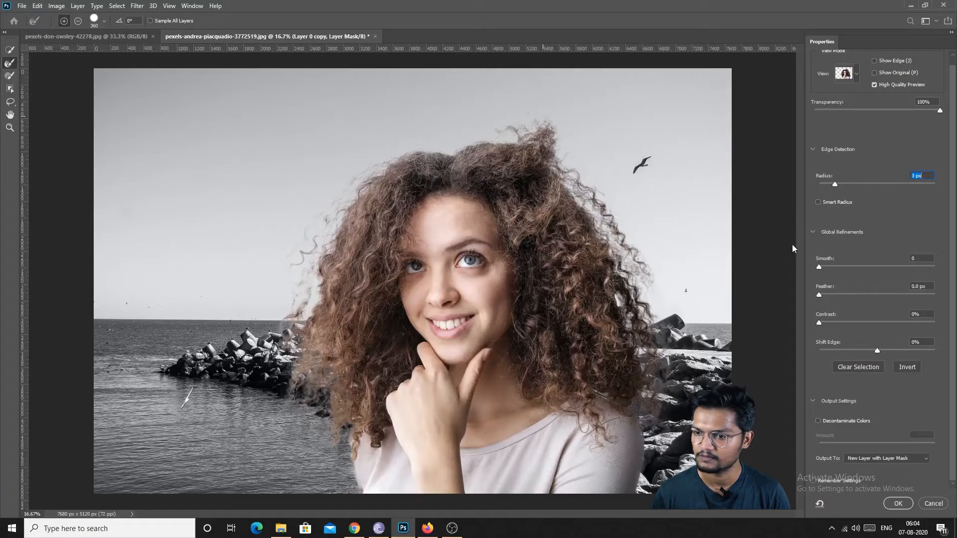
drag(832, 186, 827, 187)
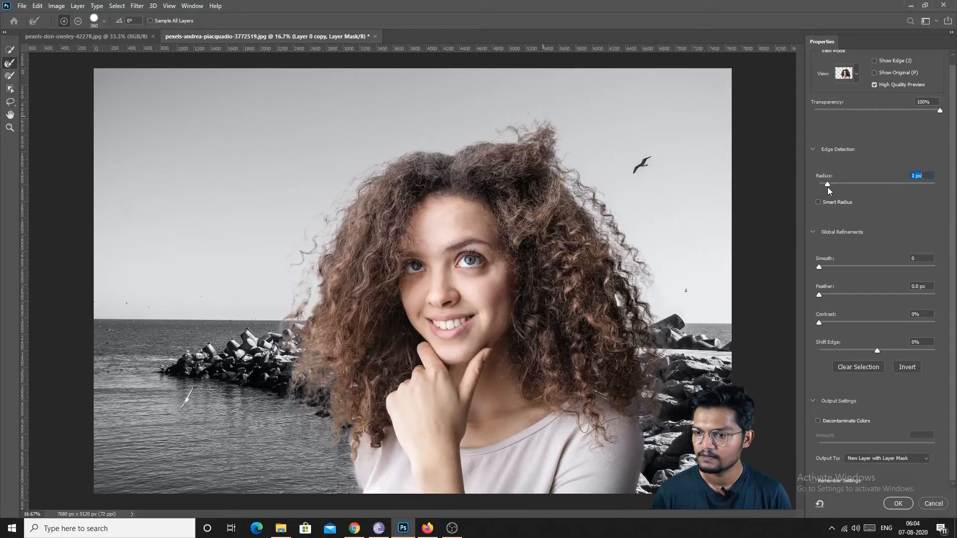
Step: Enable Decontaminate Colors at 100% and output the refined selection as a New Layer with Layer Mask
click(855, 421)
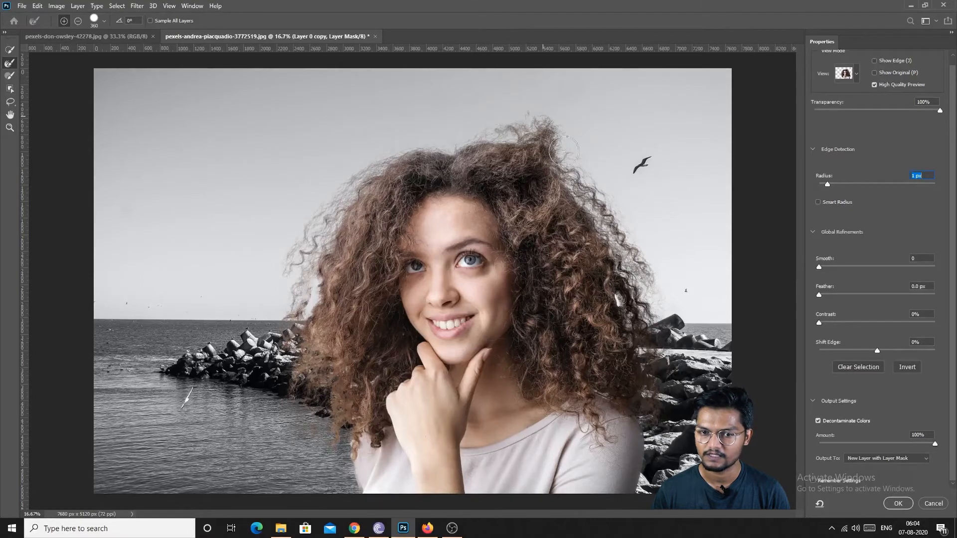
click(898, 504)
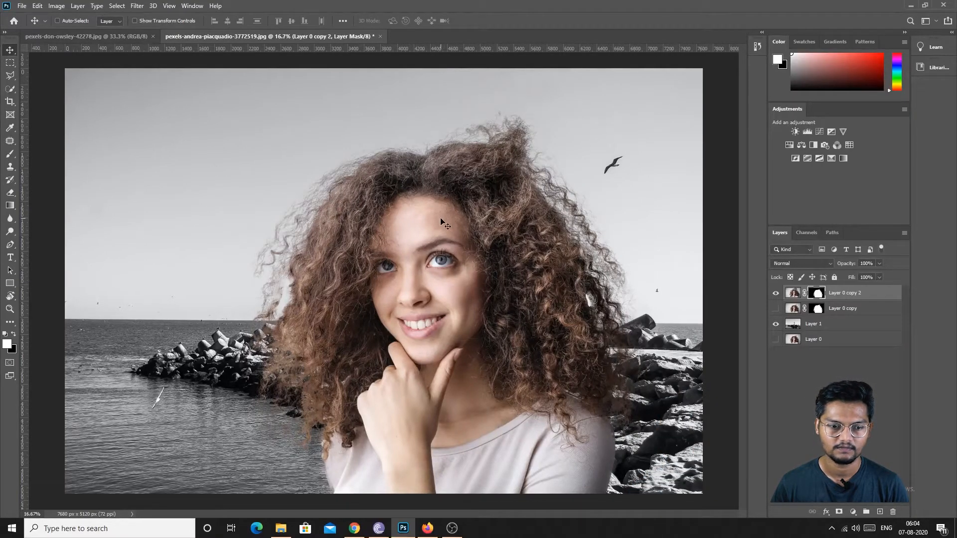
Step: Toggle the visibility of Layer 0 copy to compare the hair fullness, and leave the layer shown
click(775, 309)
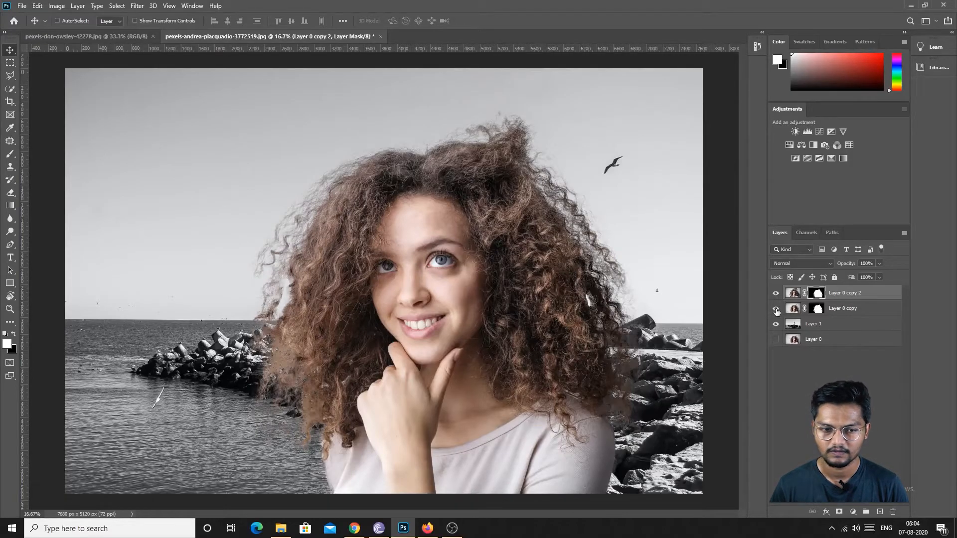
click(776, 309)
click(776, 309)
click(776, 309)
click(776, 309)
click(775, 309)
click(776, 309)
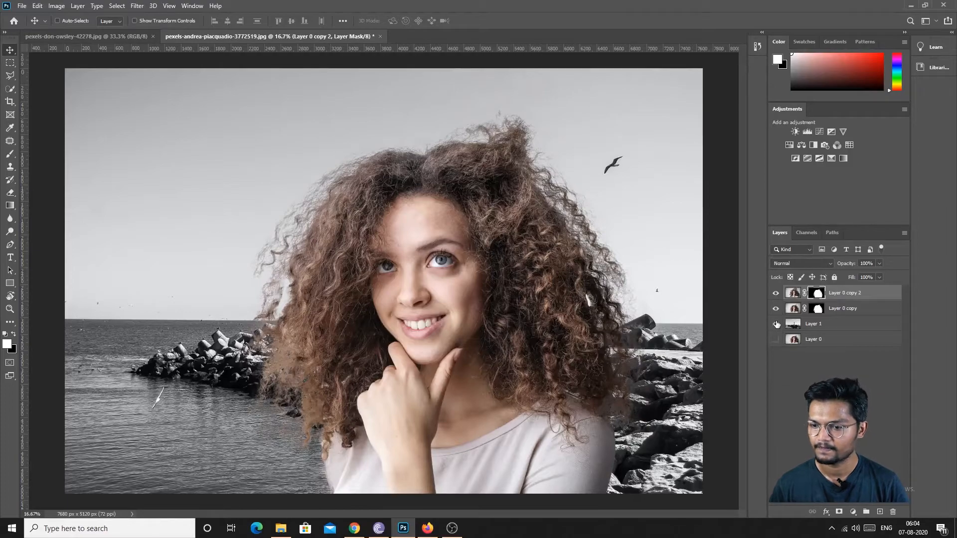
Step: Compare the original photo in Layer 0 with the lighthouse composite by hiding and showing the layers above it
click(776, 323)
click(776, 339)
click(776, 293)
click(776, 309)
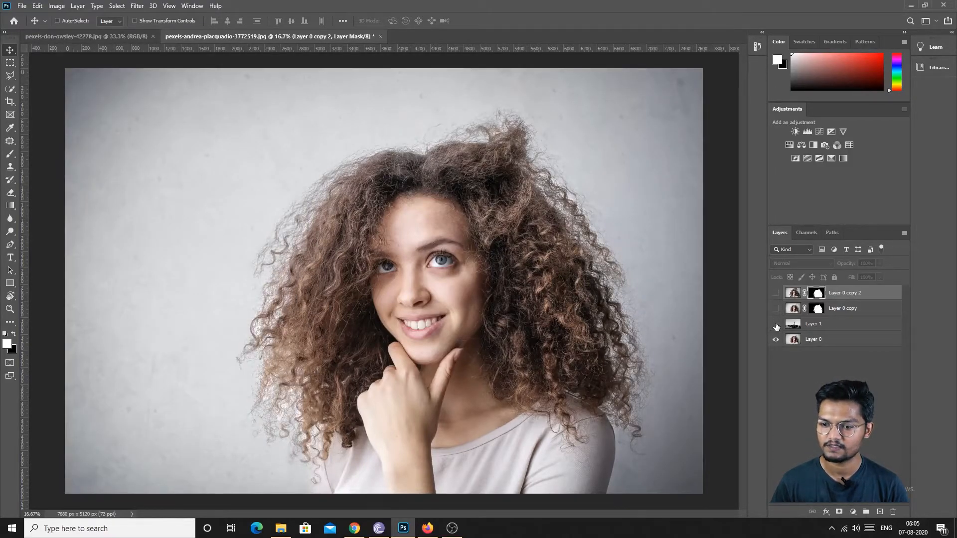
click(776, 324)
click(776, 293)
click(776, 309)
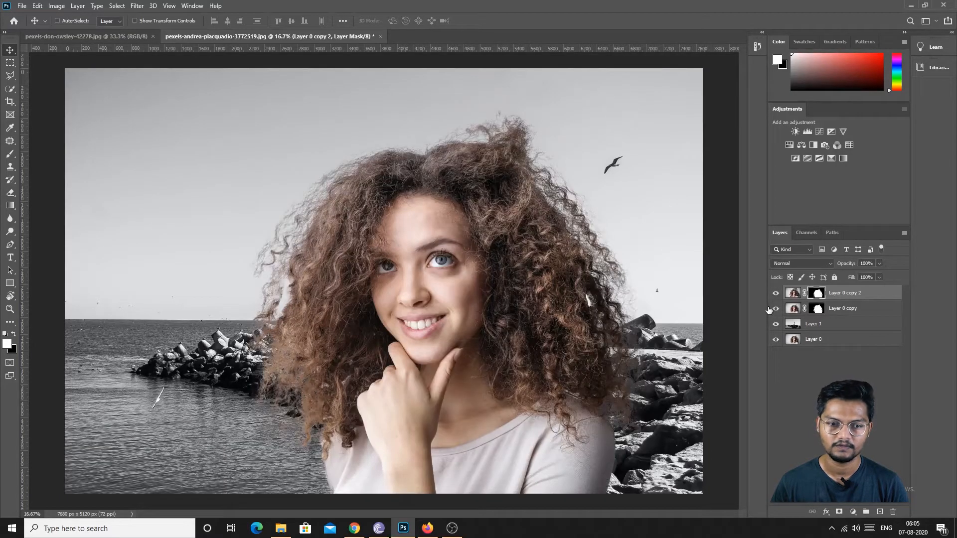
click(776, 339)
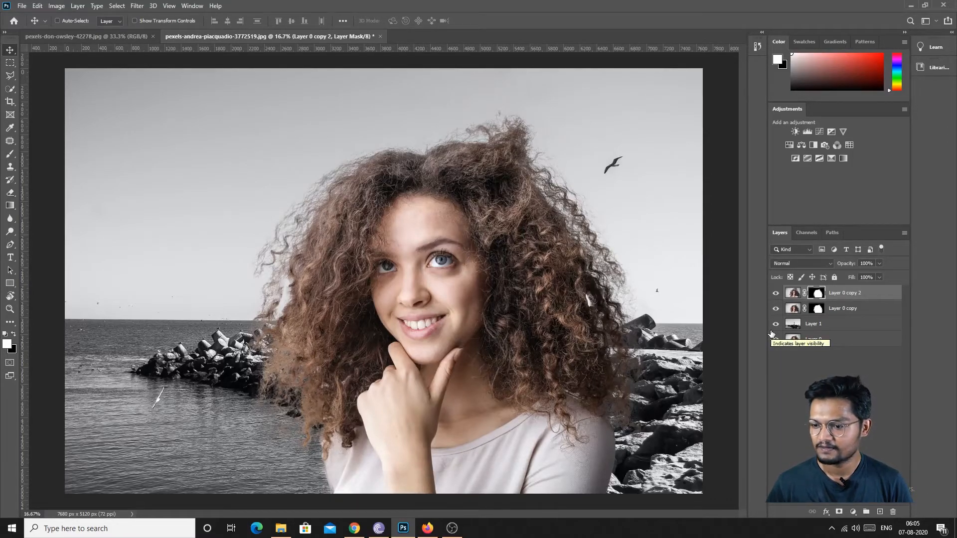
Step: Convert the image of Layer 0 copy 2 to black and white with the Default preset
click(842, 293)
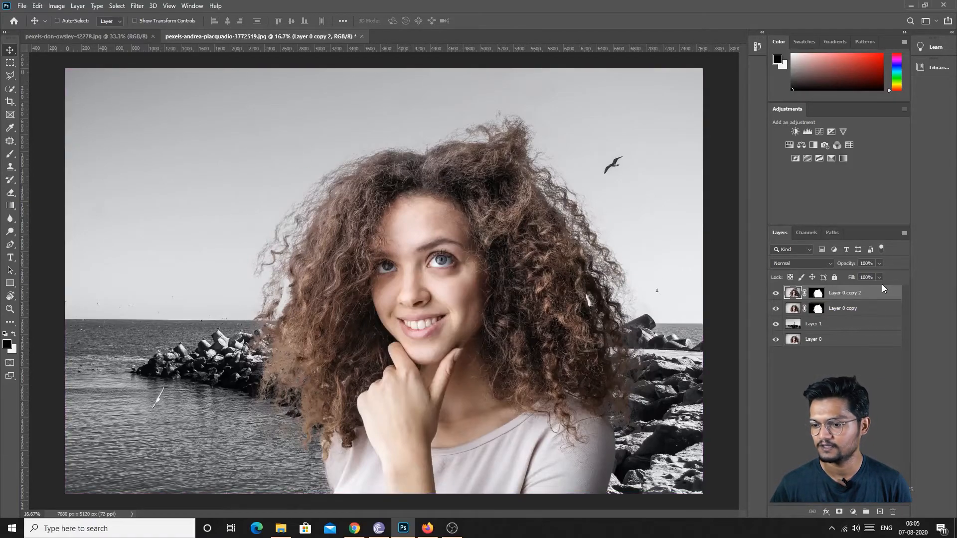
click(56, 6)
mouse_move(116, 34)
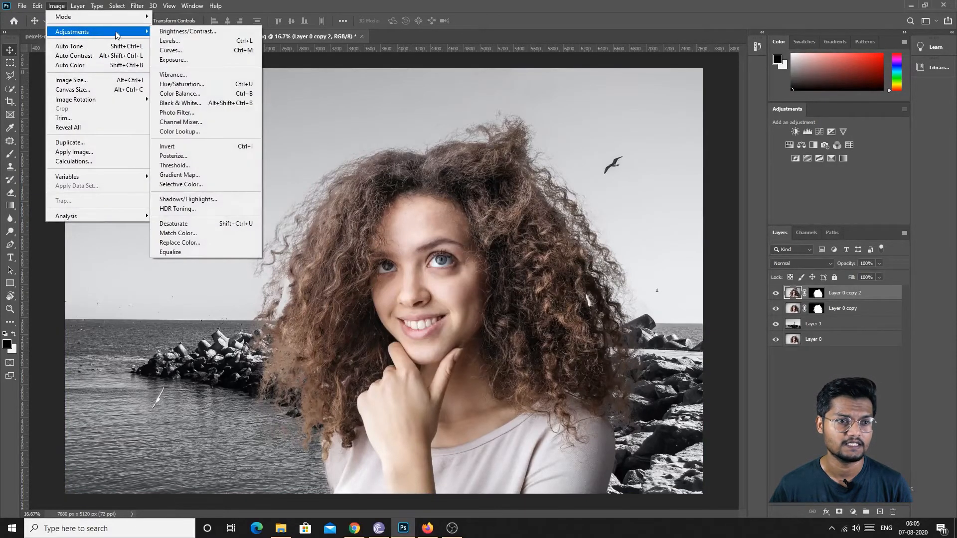
click(209, 104)
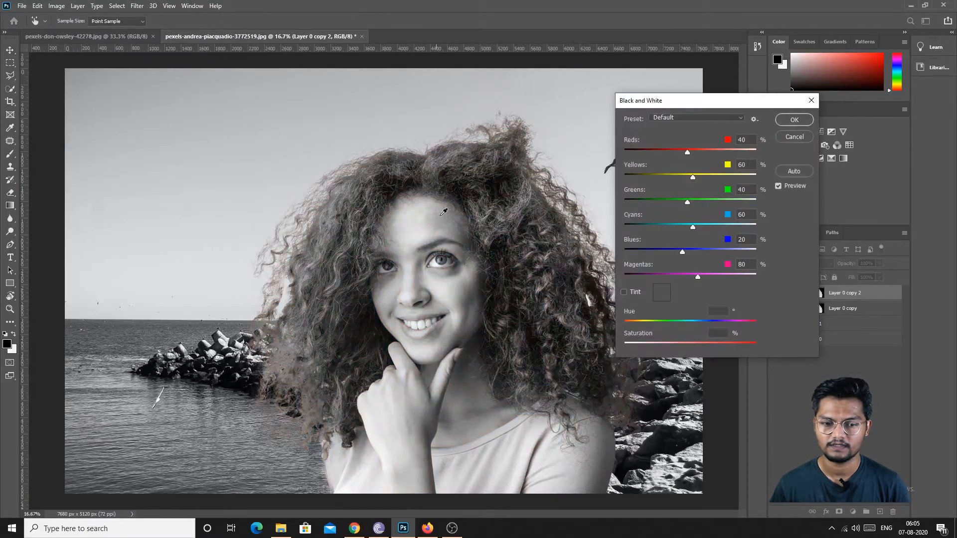
click(792, 120)
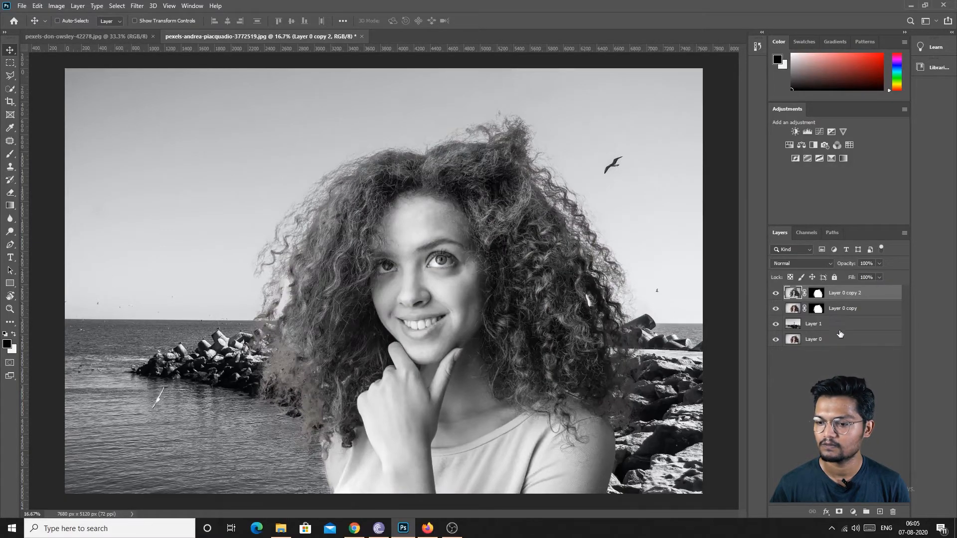
Step: Open the Layer 0 copy mask in Select and Mask and cancel the refinement
double_click(816, 310)
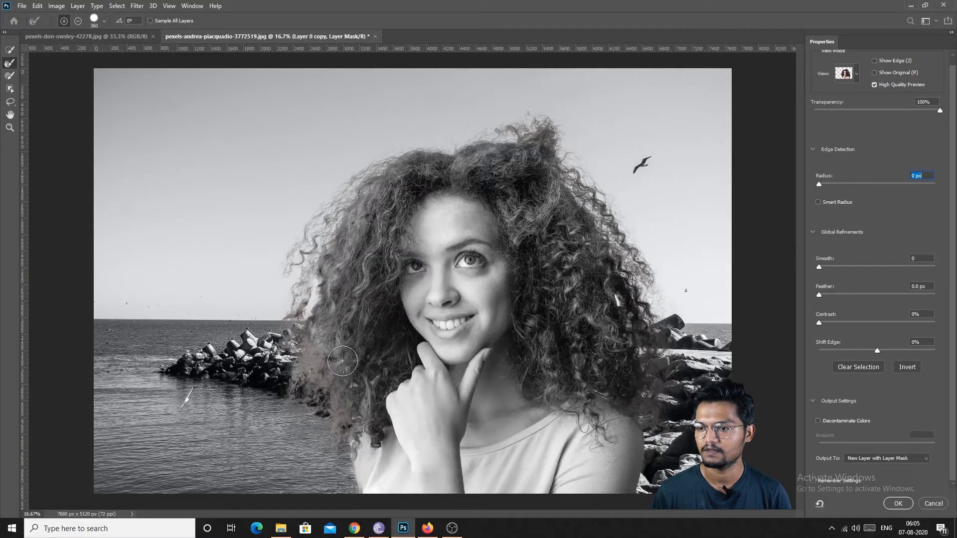
click(933, 503)
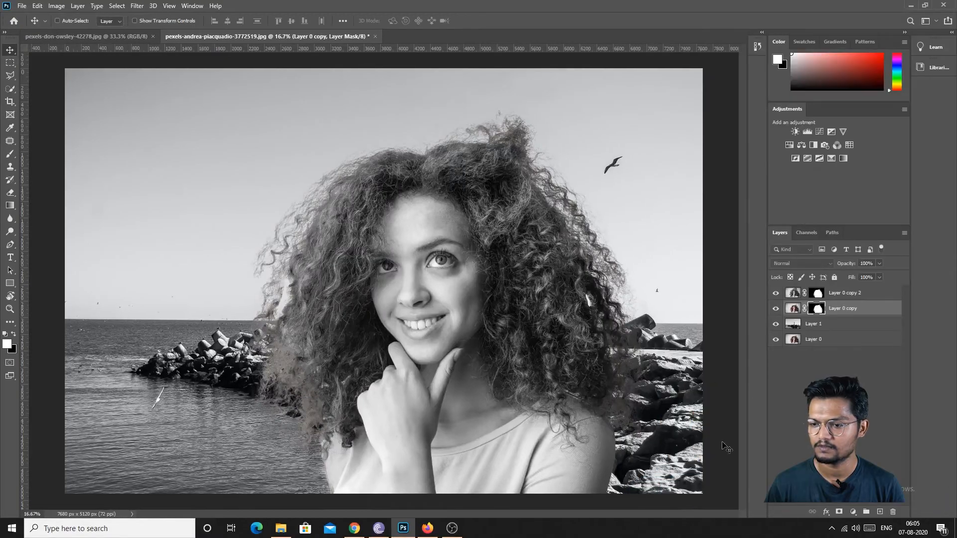